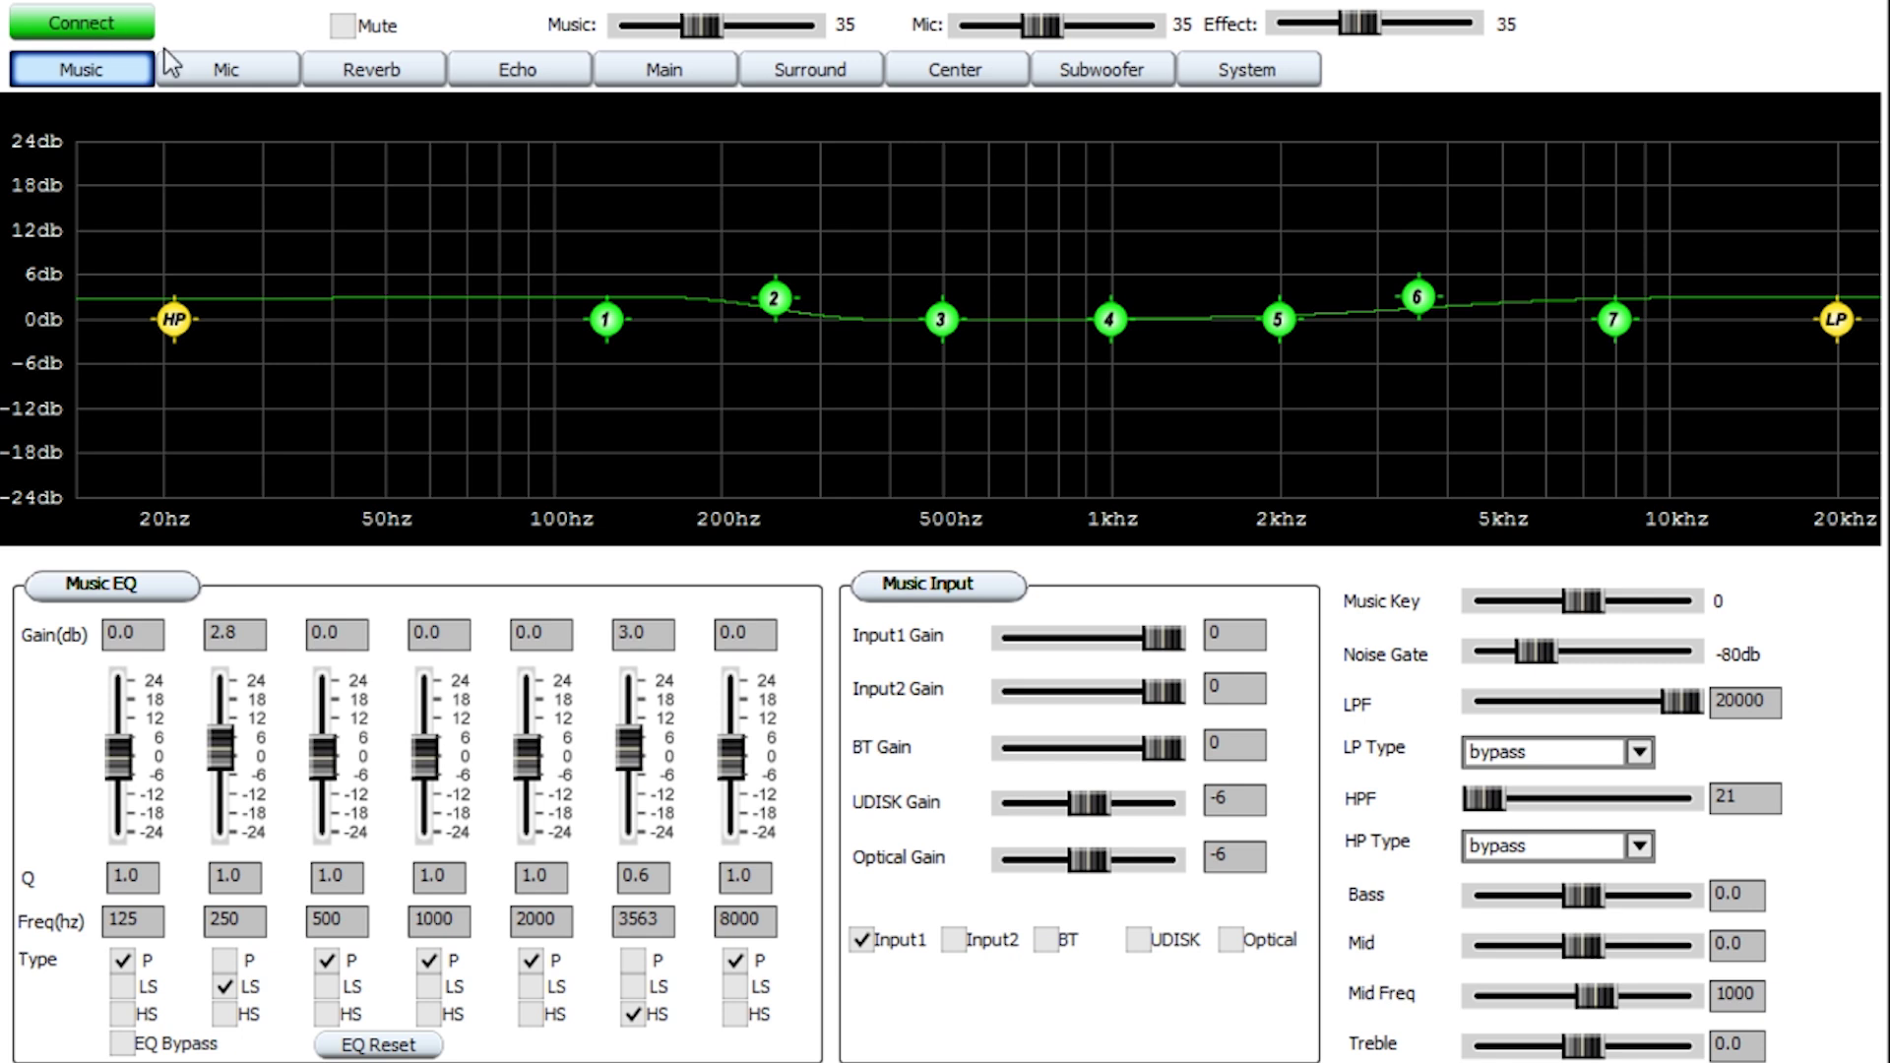
Reset the Music EQ so that all seven bands are flat.
click(160, 65)
click(146, 67)
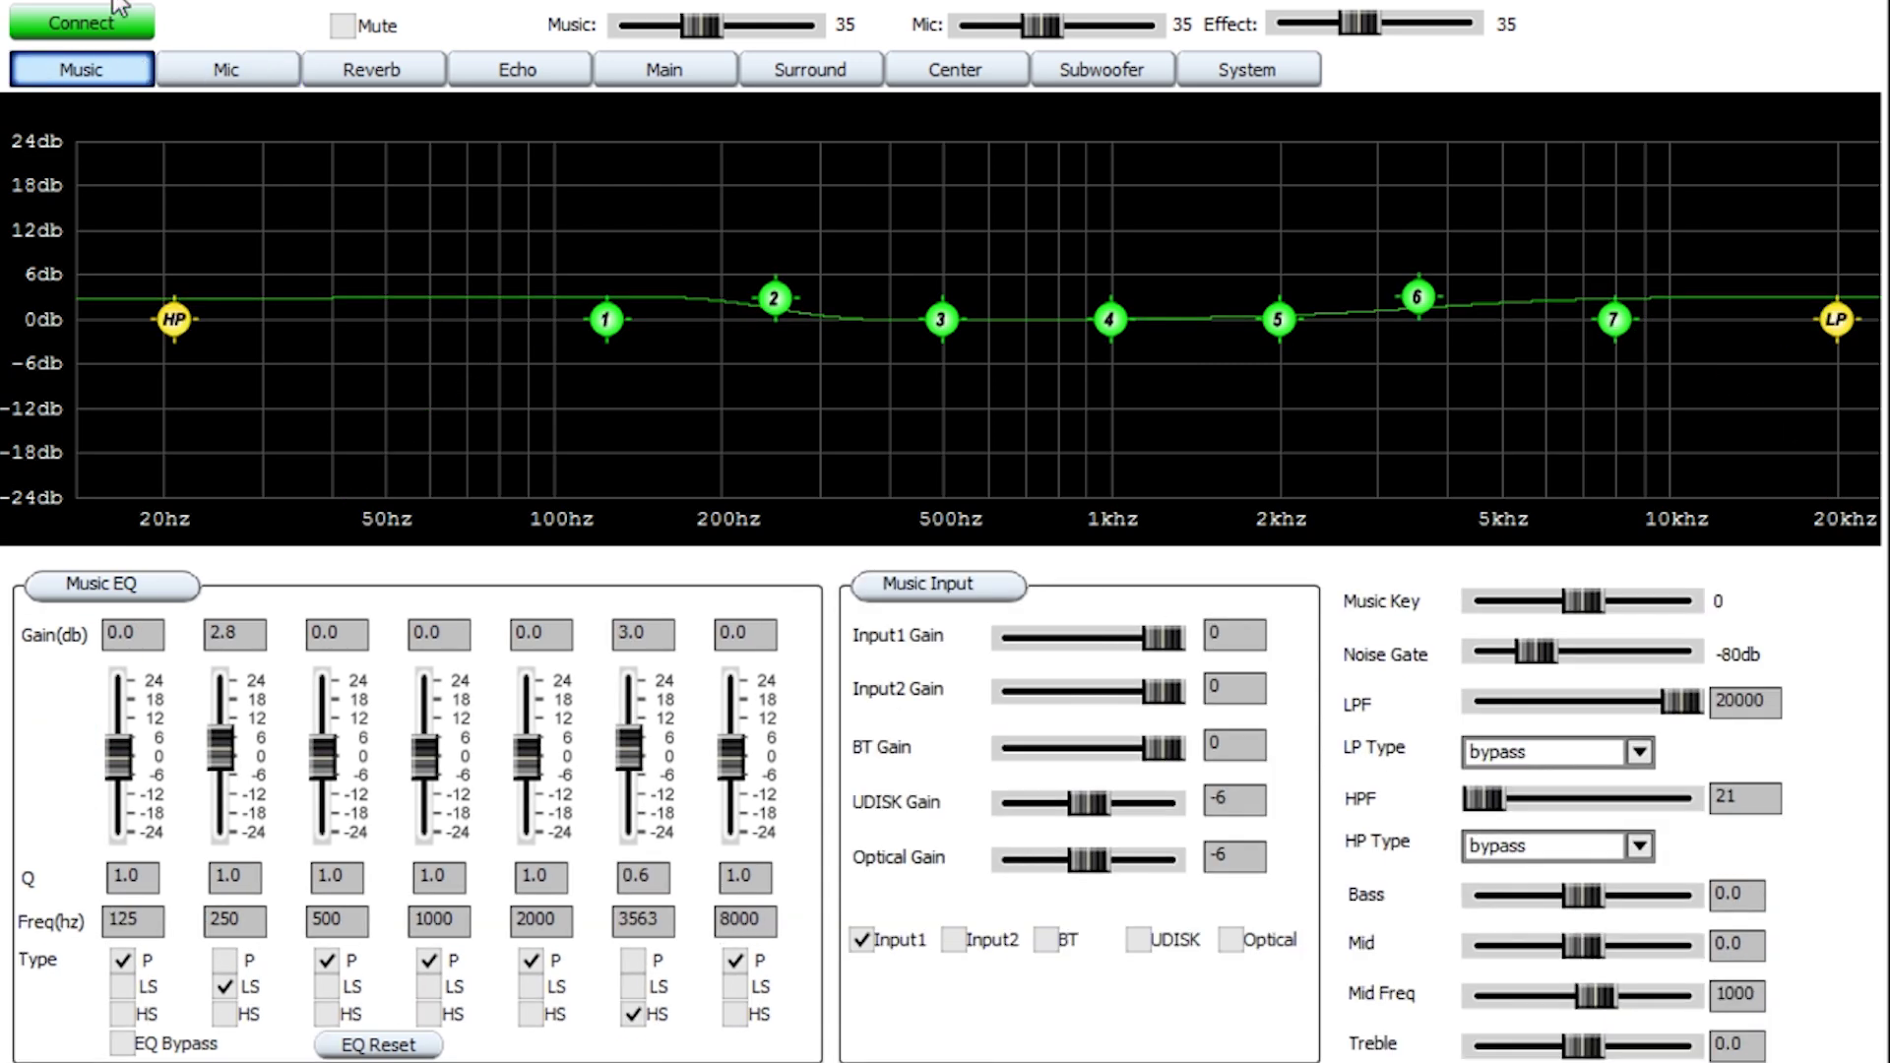
click(215, 71)
click(138, 71)
click(359, 1046)
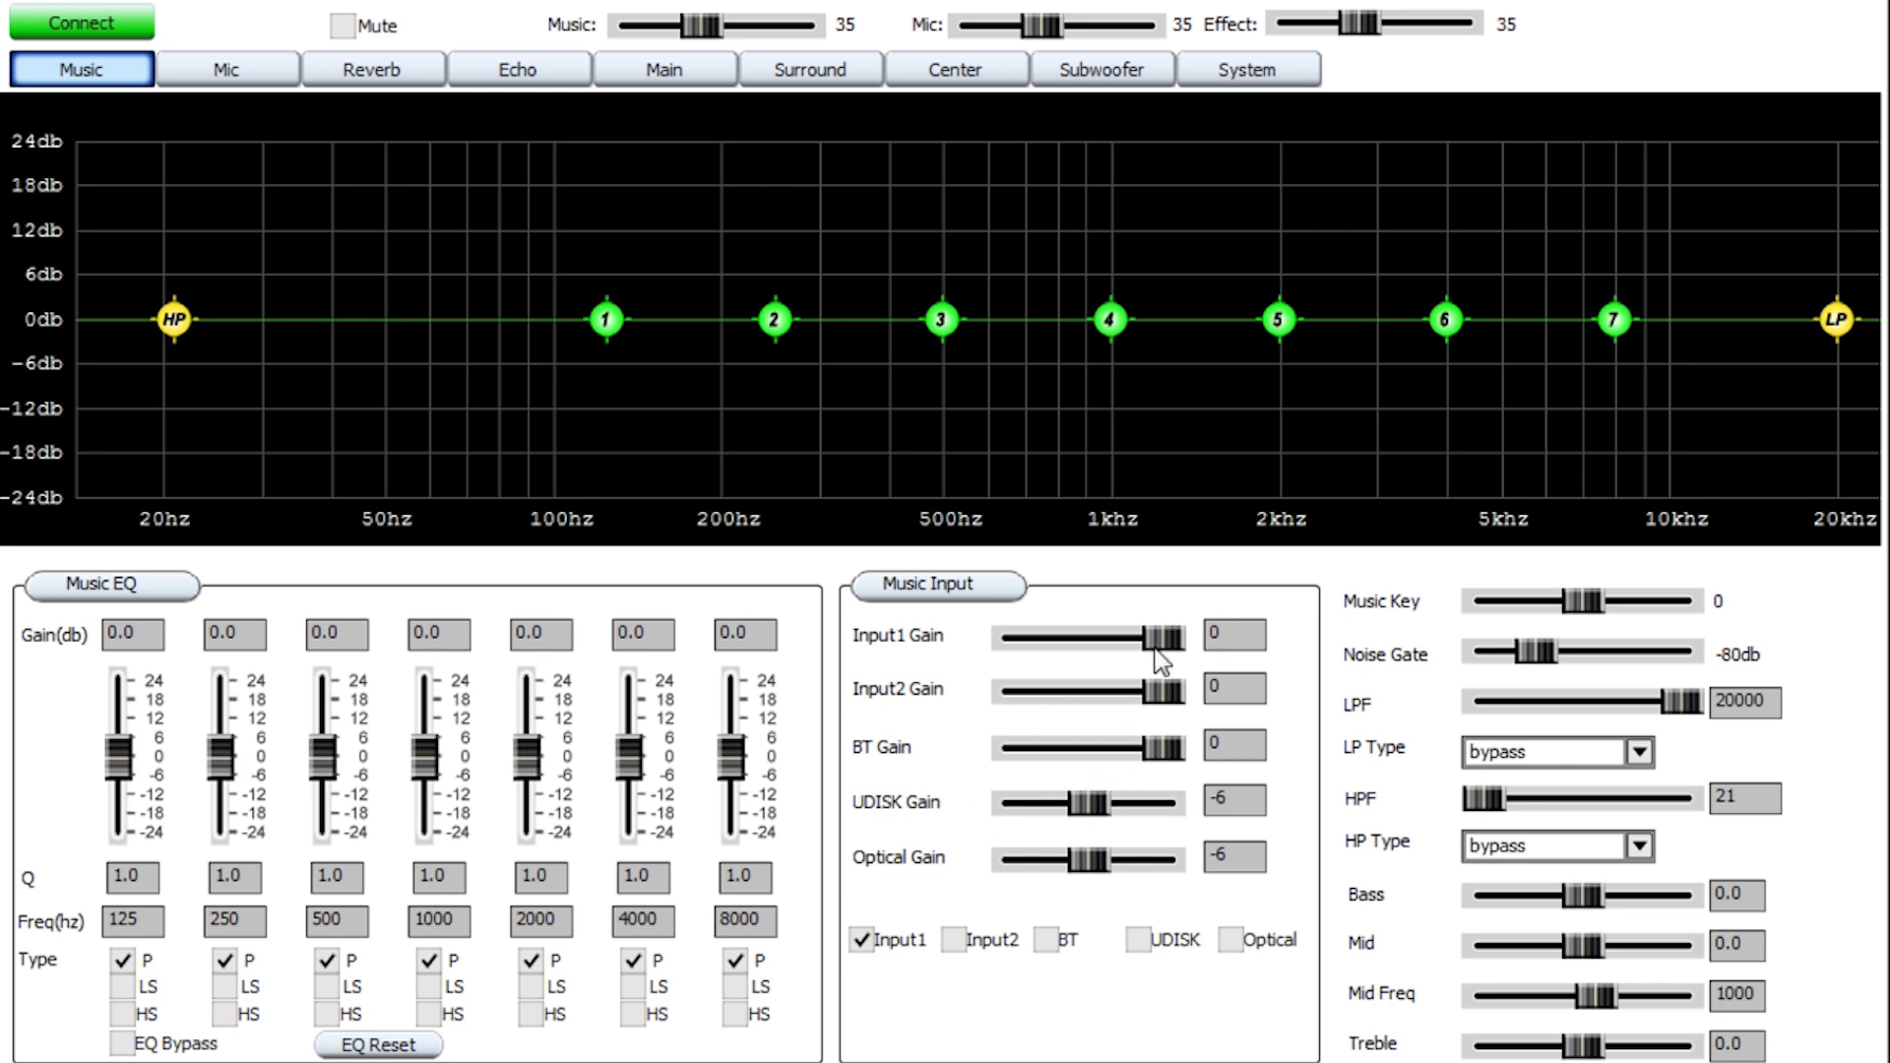
drag(1167, 759, 1152, 765)
click(1158, 639)
click(1177, 693)
click(1177, 756)
Try the music key at several raised and lowered values and return it to 0.
click(1586, 602)
key(Right)
key(Right)
key(Right)
key(Right)
key(Left)
key(Left)
key(Left)
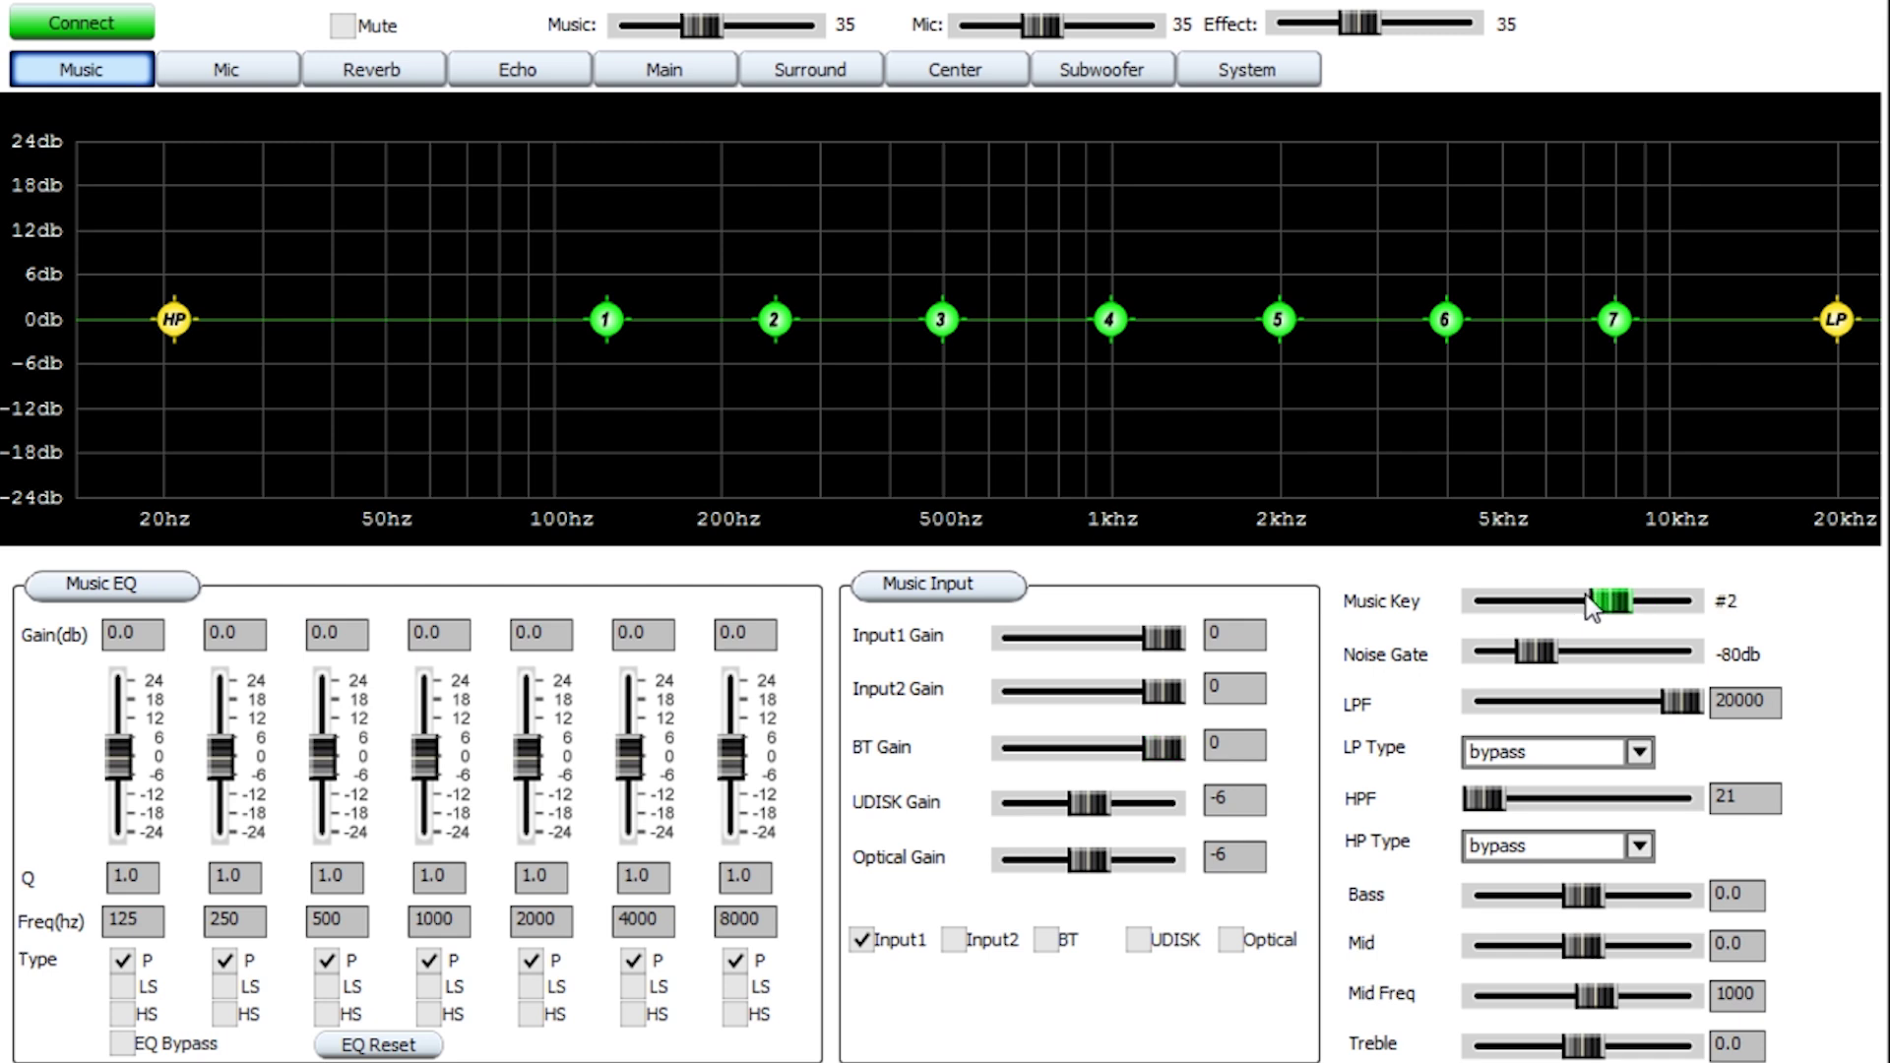
key(Left)
key(Left)
key(Left)
key(Right)
key(Right)
key(Right)
key(Left)
key(Left)
key(Left)
key(Right)
key(Right)
key(Left)
key(Right)
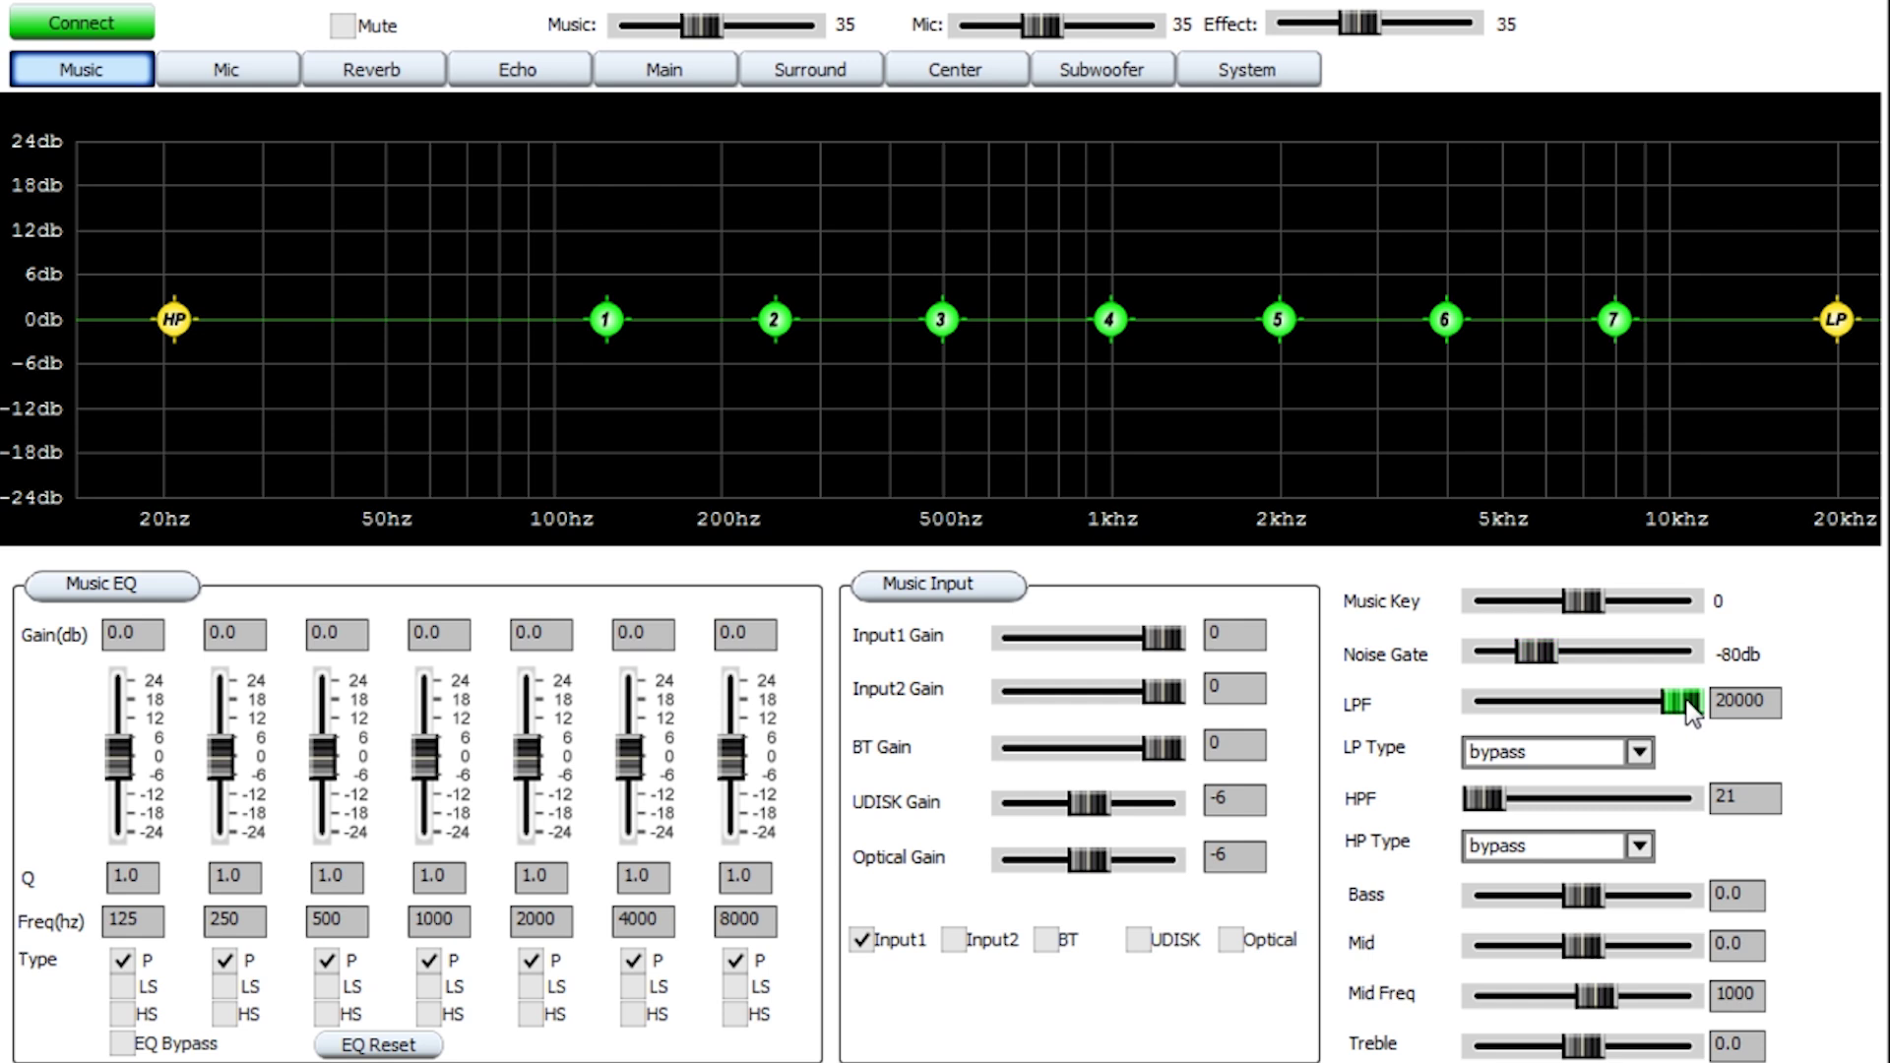
Set the noise gate of the music channel to -70db.
drag(1536, 655, 1624, 666)
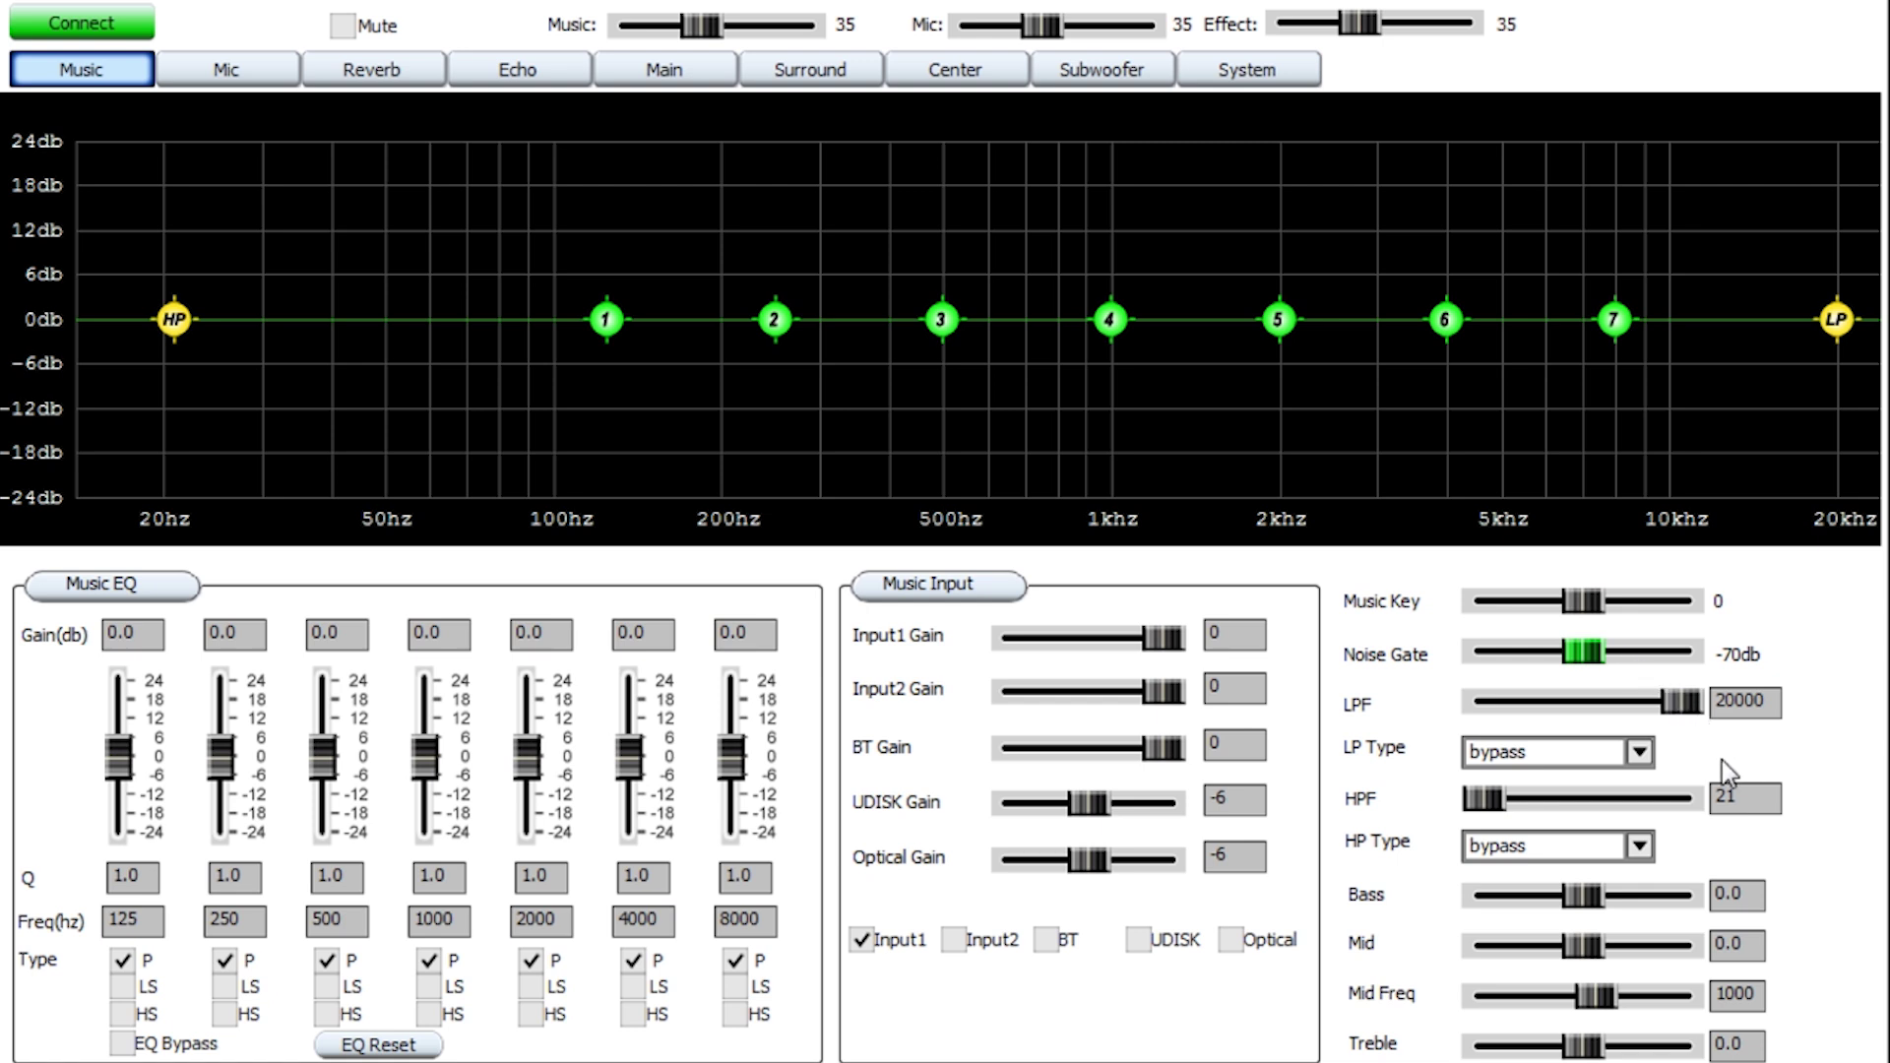
click(1619, 744)
Adjust the music tone to bass 2.5, mid -0.6 and treble about 3.7.
click(1576, 902)
drag(1582, 903, 1610, 904)
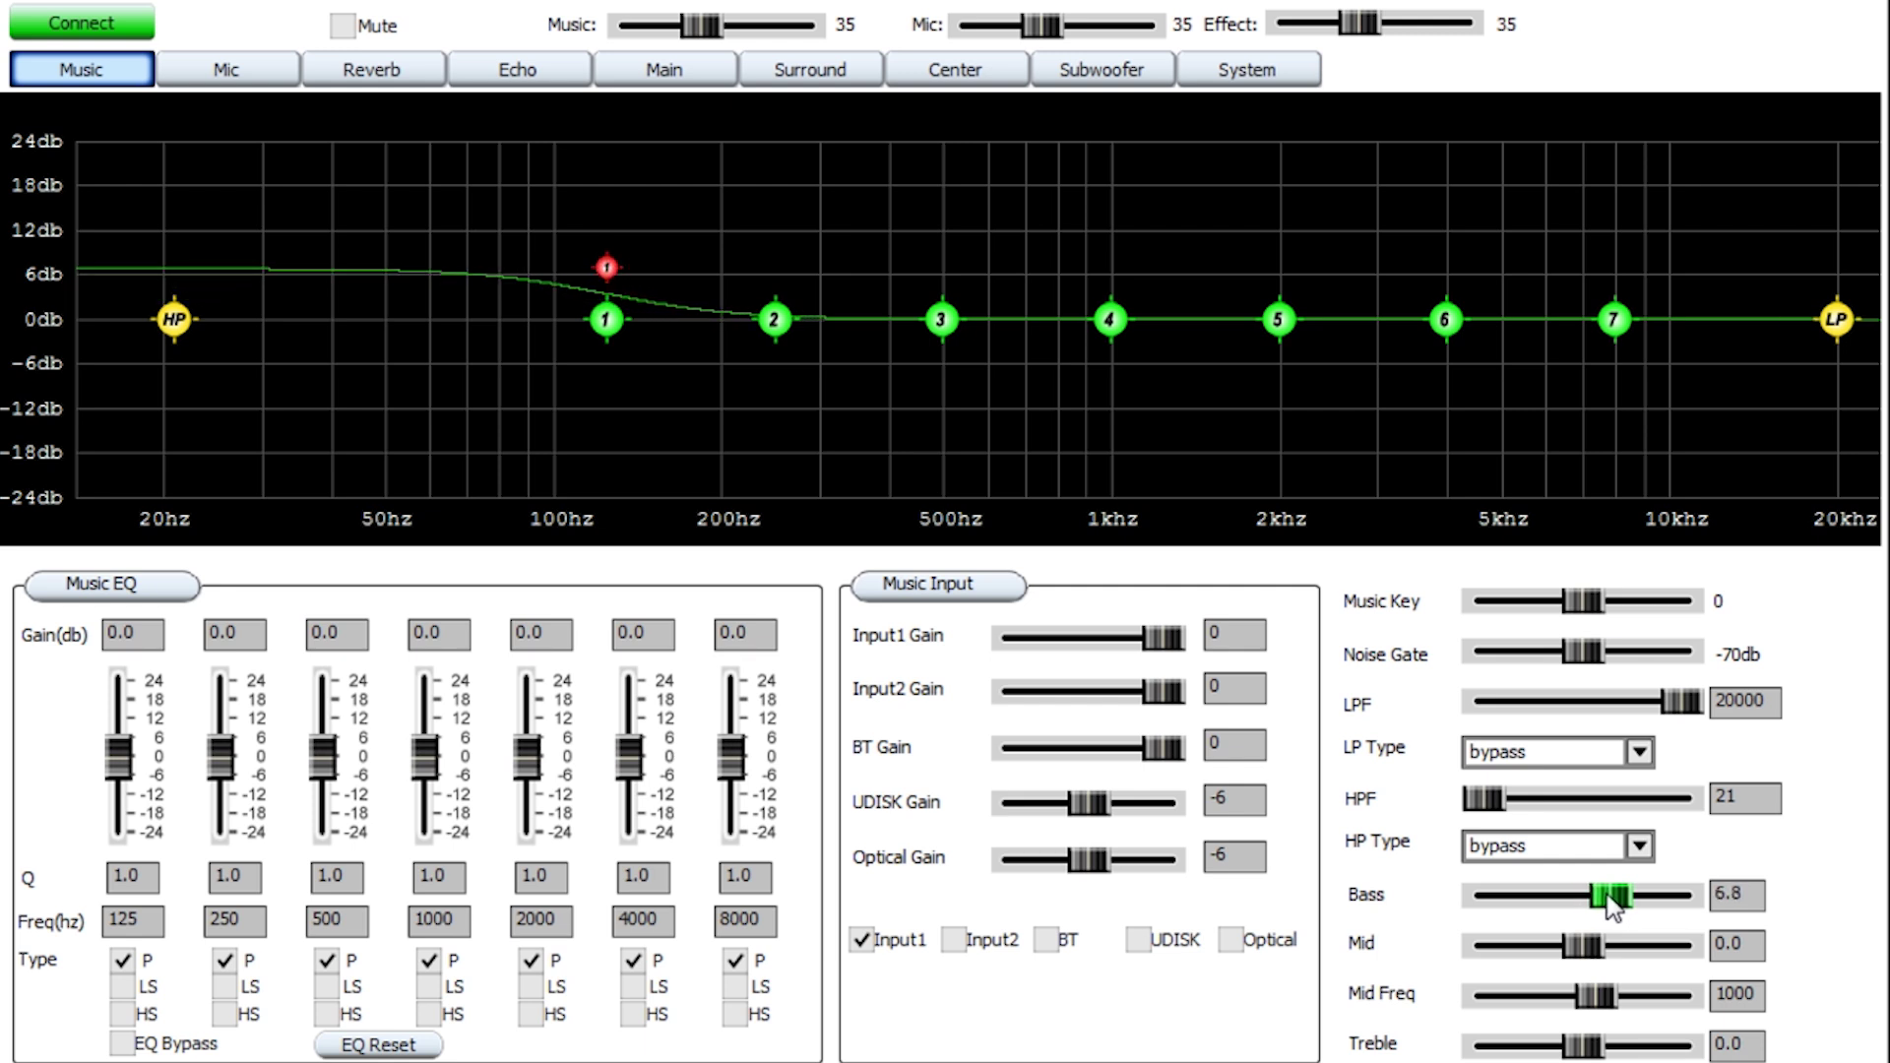
drag(1610, 903, 1587, 966)
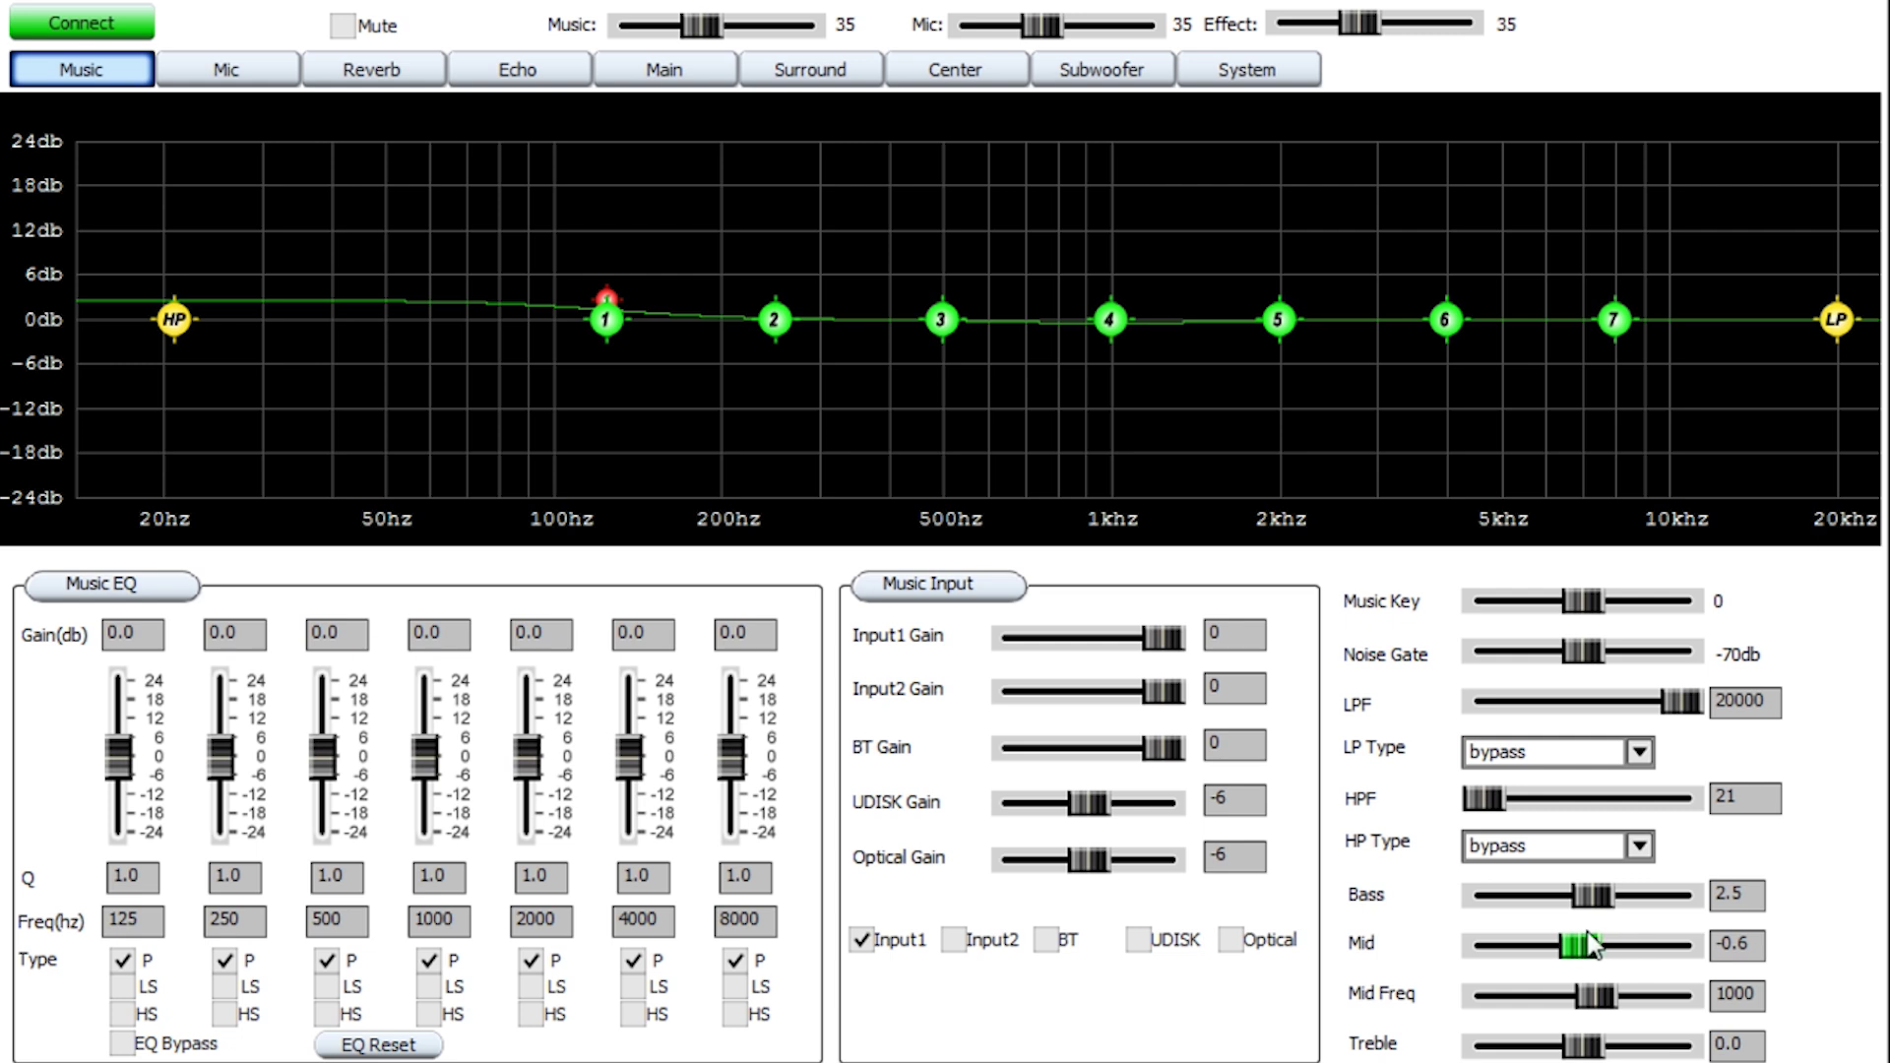
drag(1591, 953, 1585, 957)
drag(1585, 1052, 1599, 1055)
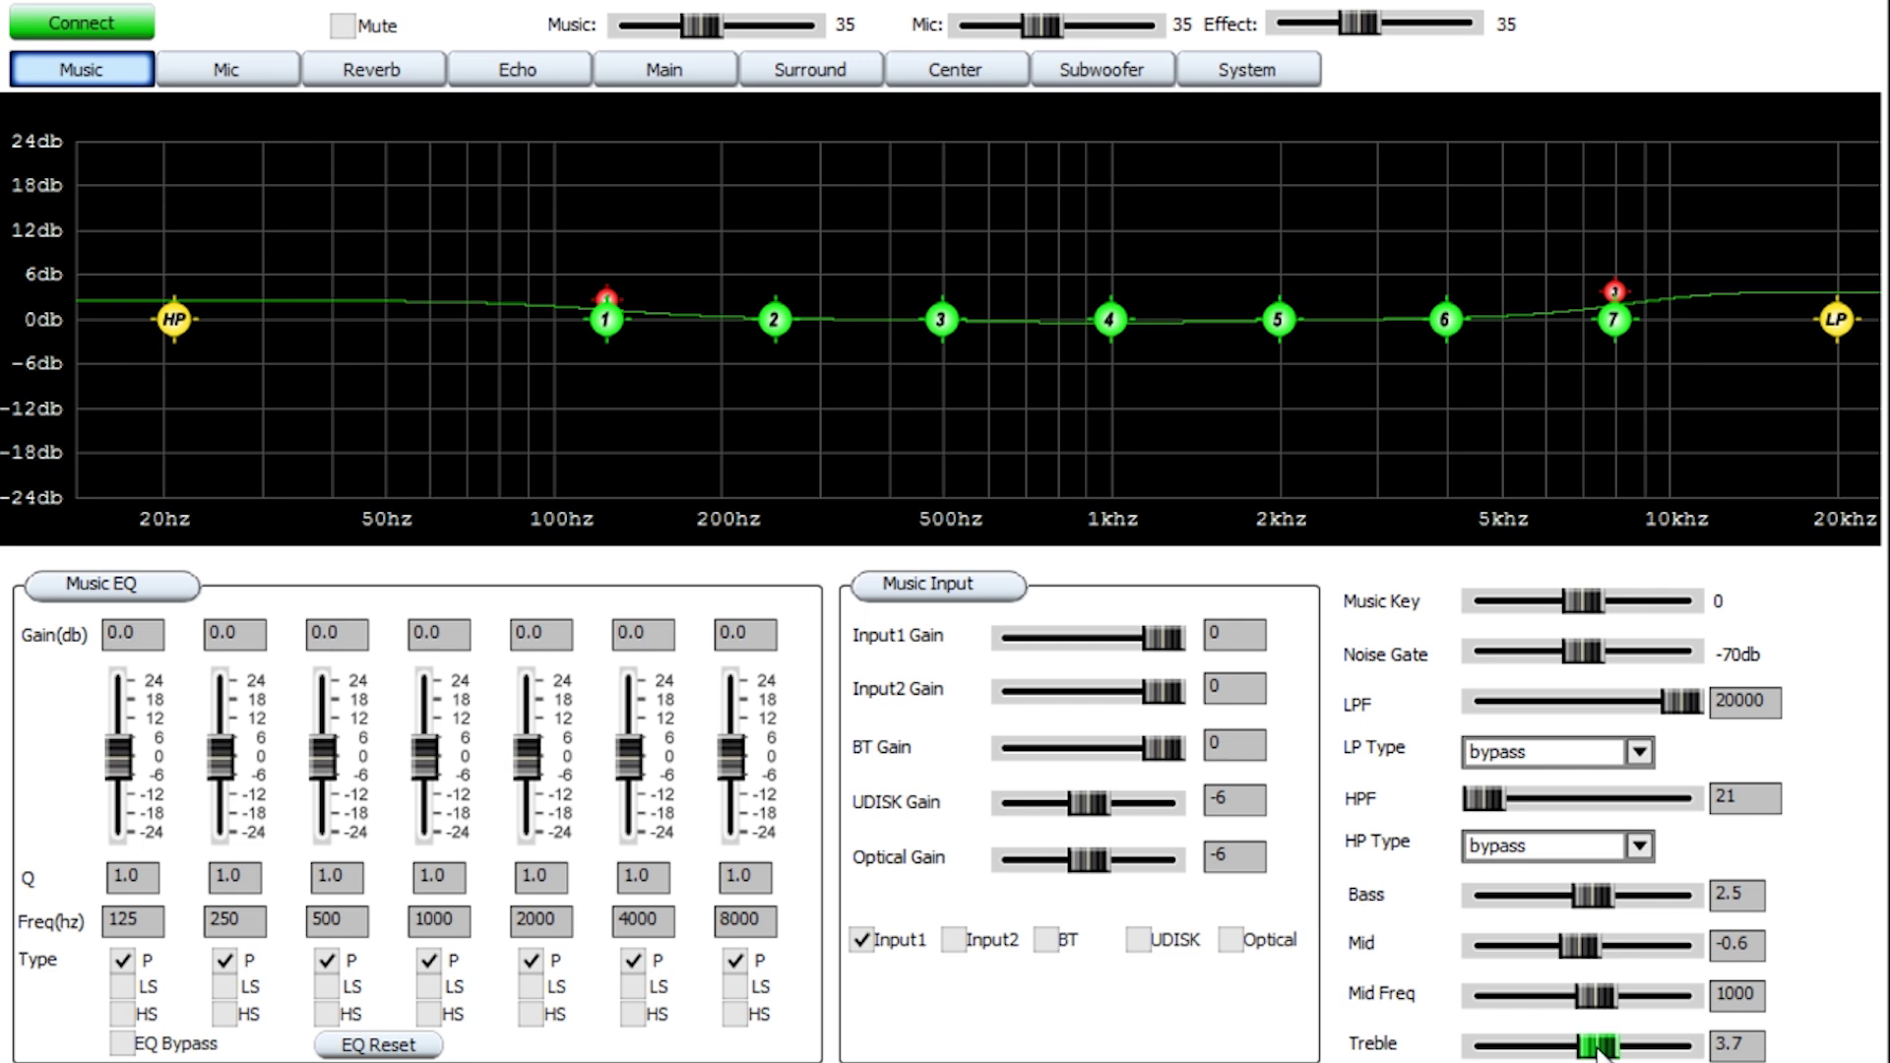
drag(1598, 1055, 1597, 1055)
Open the microphone settings for MIC A and raise the low-pass filter frequency to 8250 Hz.
click(258, 81)
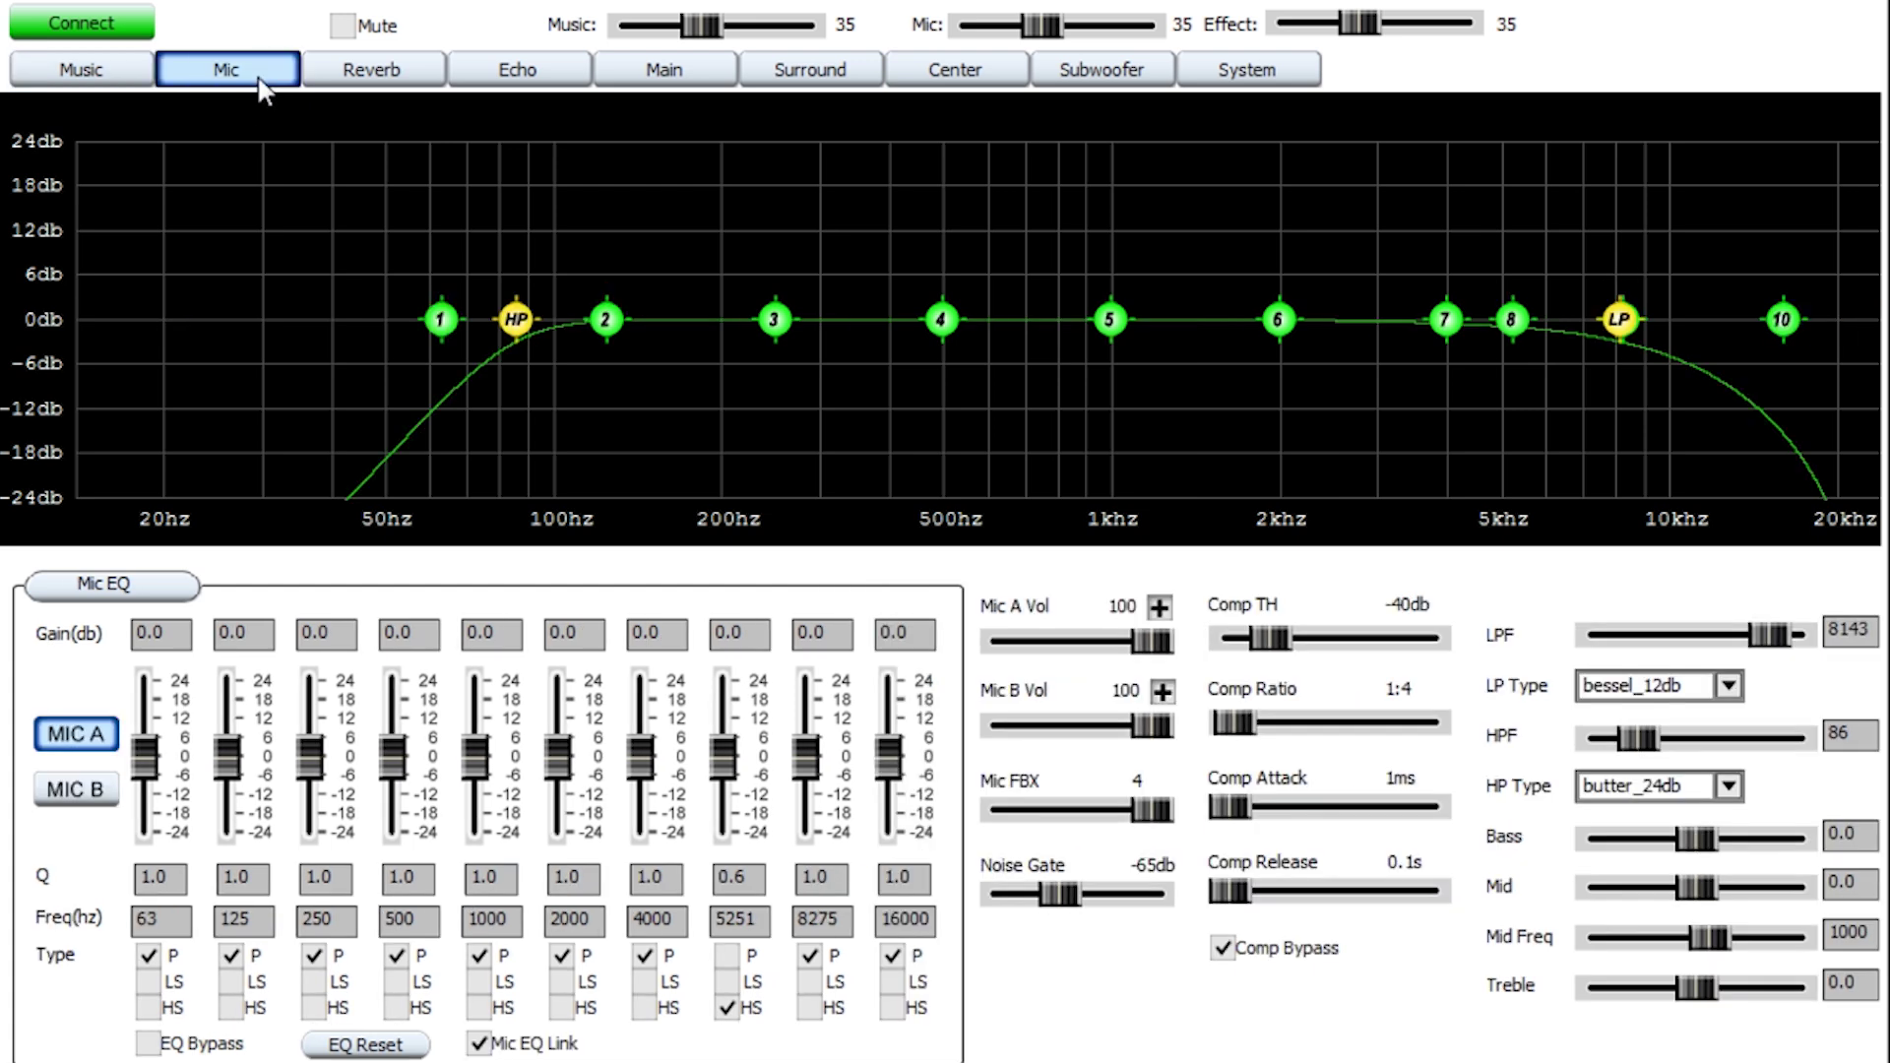
click(45, 795)
click(61, 748)
scroll(1764, 642, up, 4)
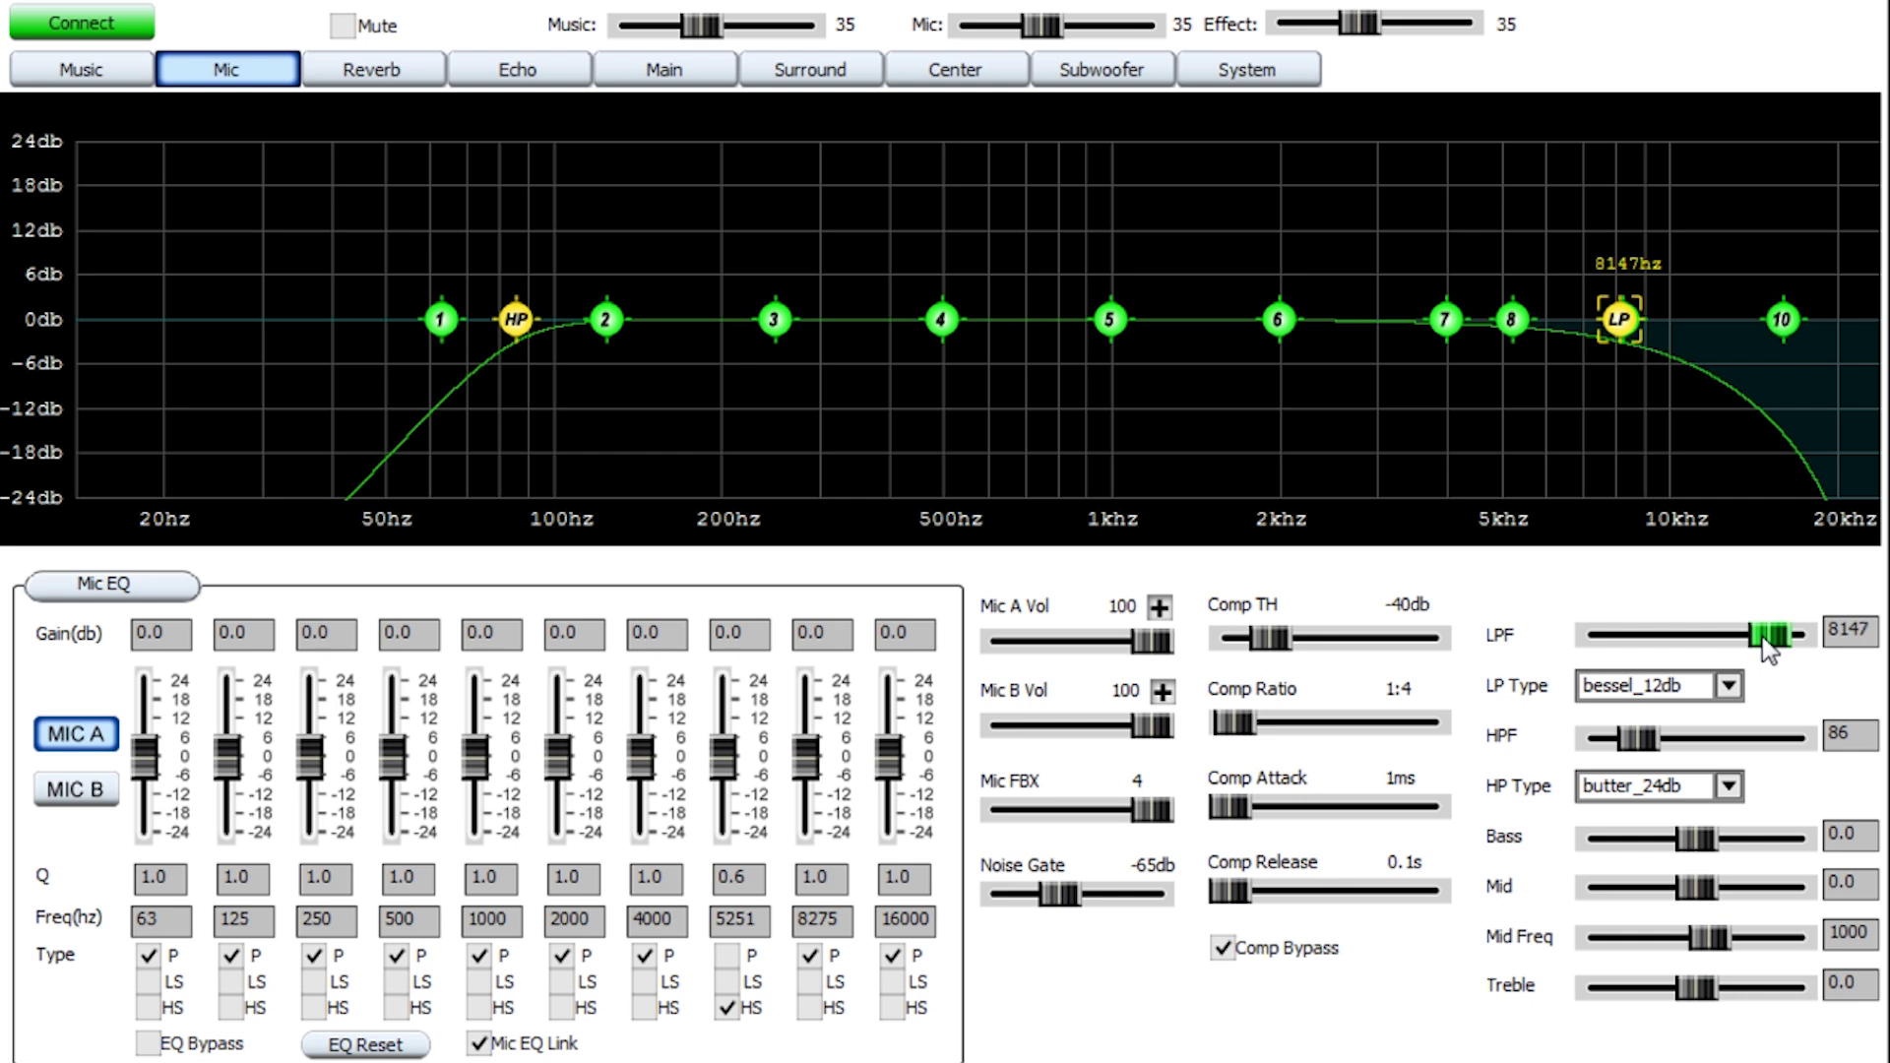
scroll(1769, 649, up, 1)
scroll(1768, 649, up, 10)
scroll(1769, 648, up, 9)
scroll(1769, 648, up, 1)
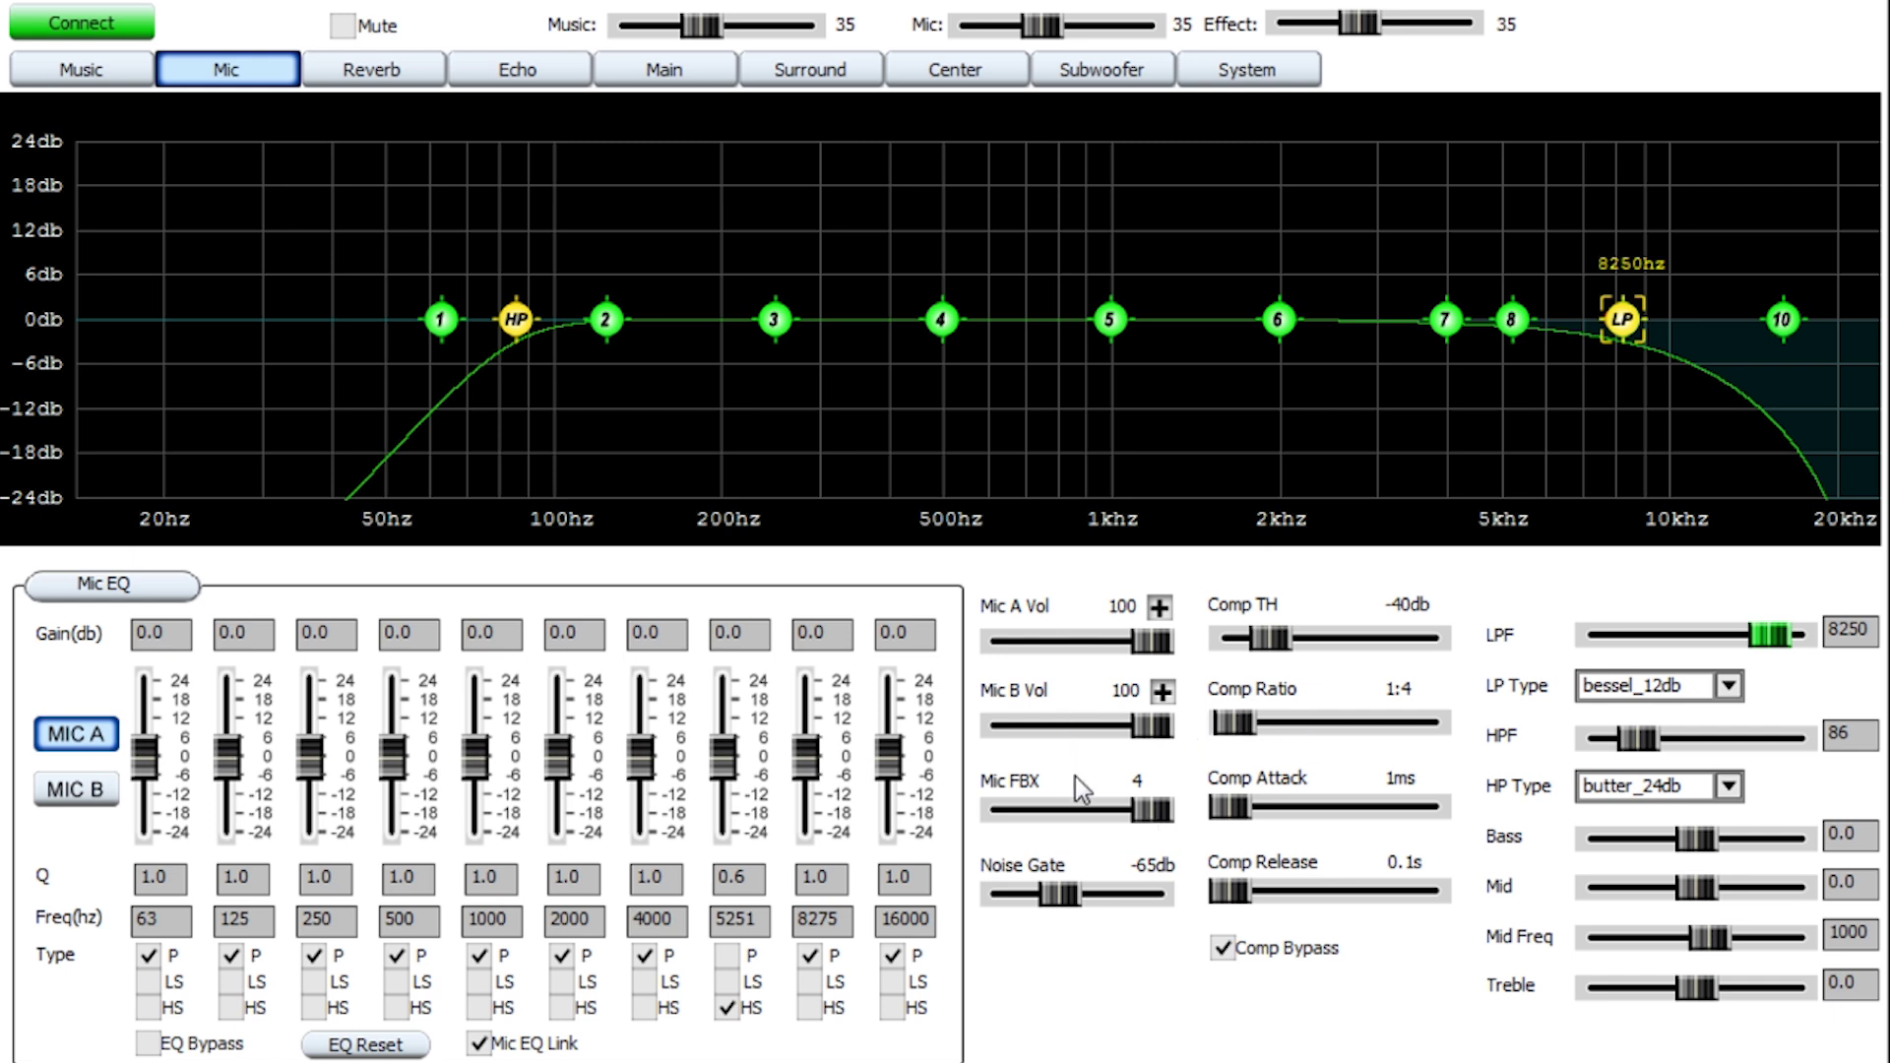
Try the mic FBX and noise gate controls and switch the compressor bypass off and on again.
drag(1142, 812, 1171, 843)
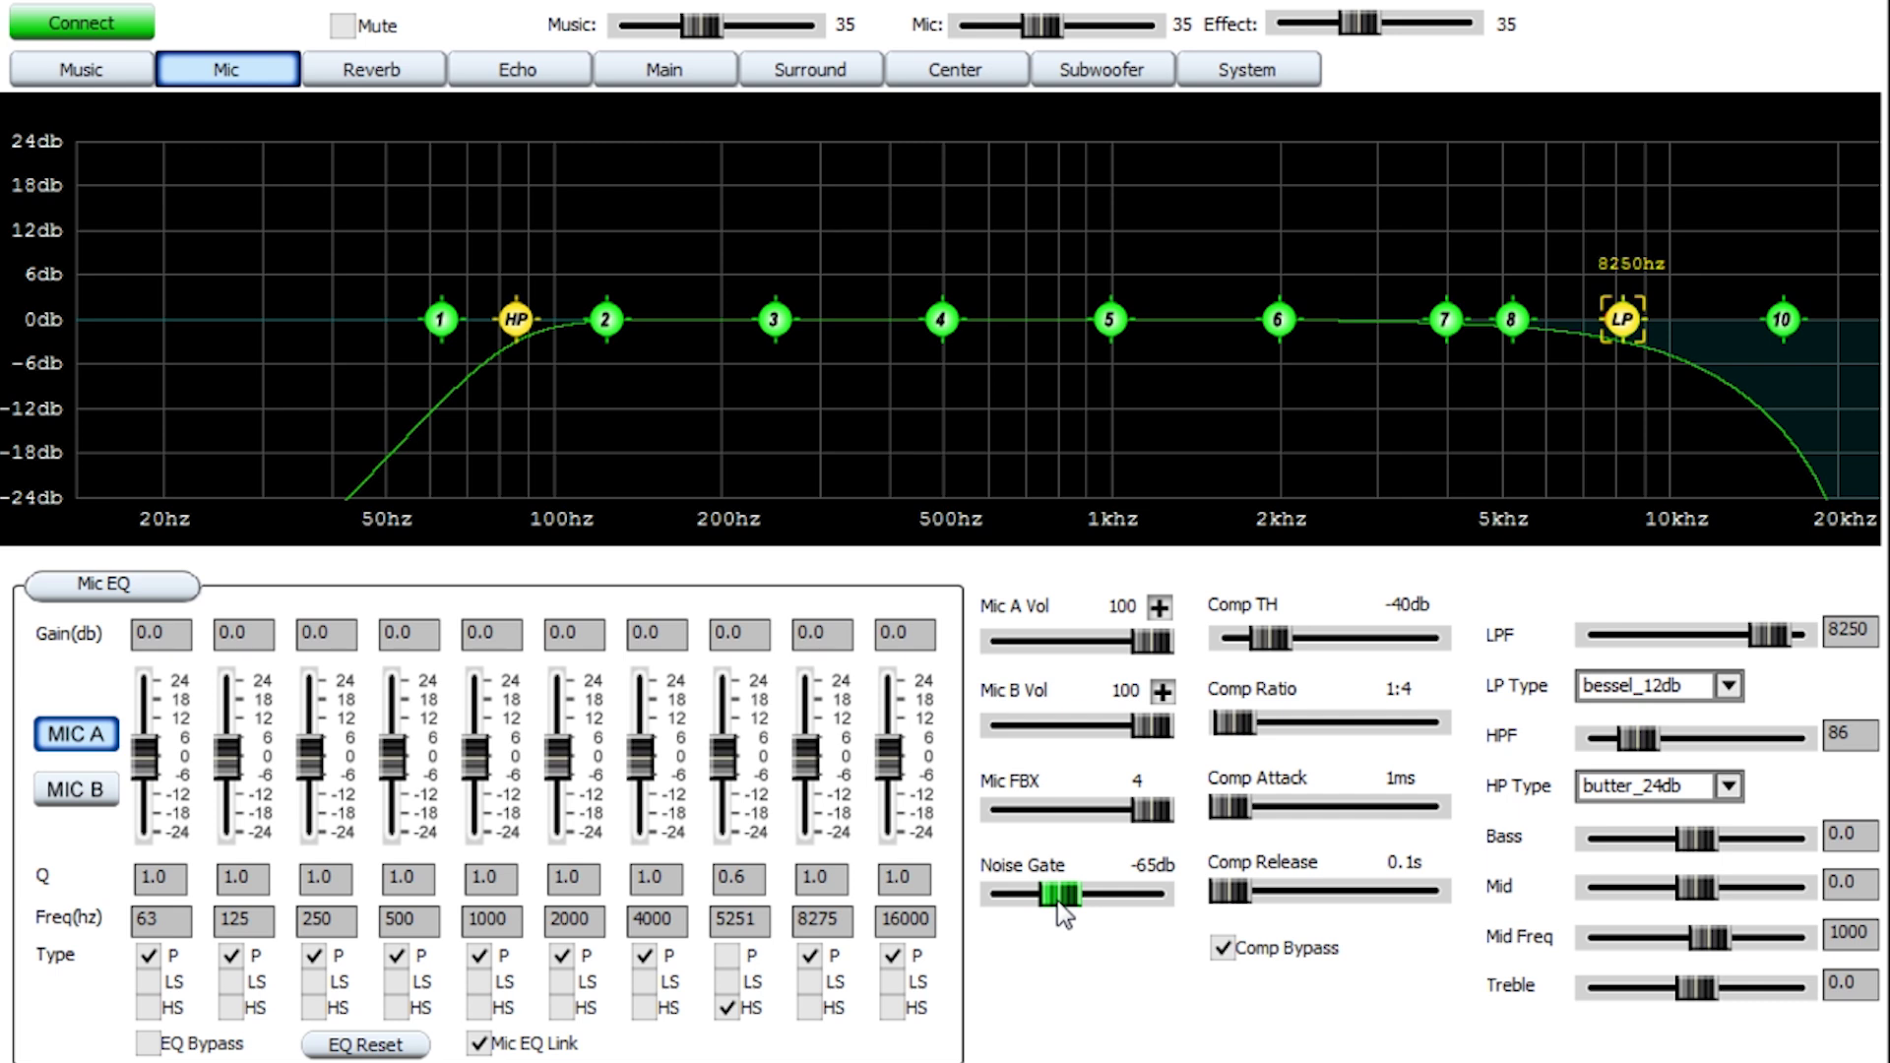
scroll(1057, 901, down, 5)
click(1233, 945)
click(1232, 947)
Try a slight bass boost on the microphone and return the bass gain to 0.
click(1695, 841)
mouse_move(1695, 842)
mouse_down()
mouse_move(1732, 845)
mouse_move(1687, 842)
mouse_move(1704, 843)
mouse_up()
click(1836, 832)
text(0)
key(Return)
Open the echo settings and set the echo left delay to 230 ms.
click(541, 79)
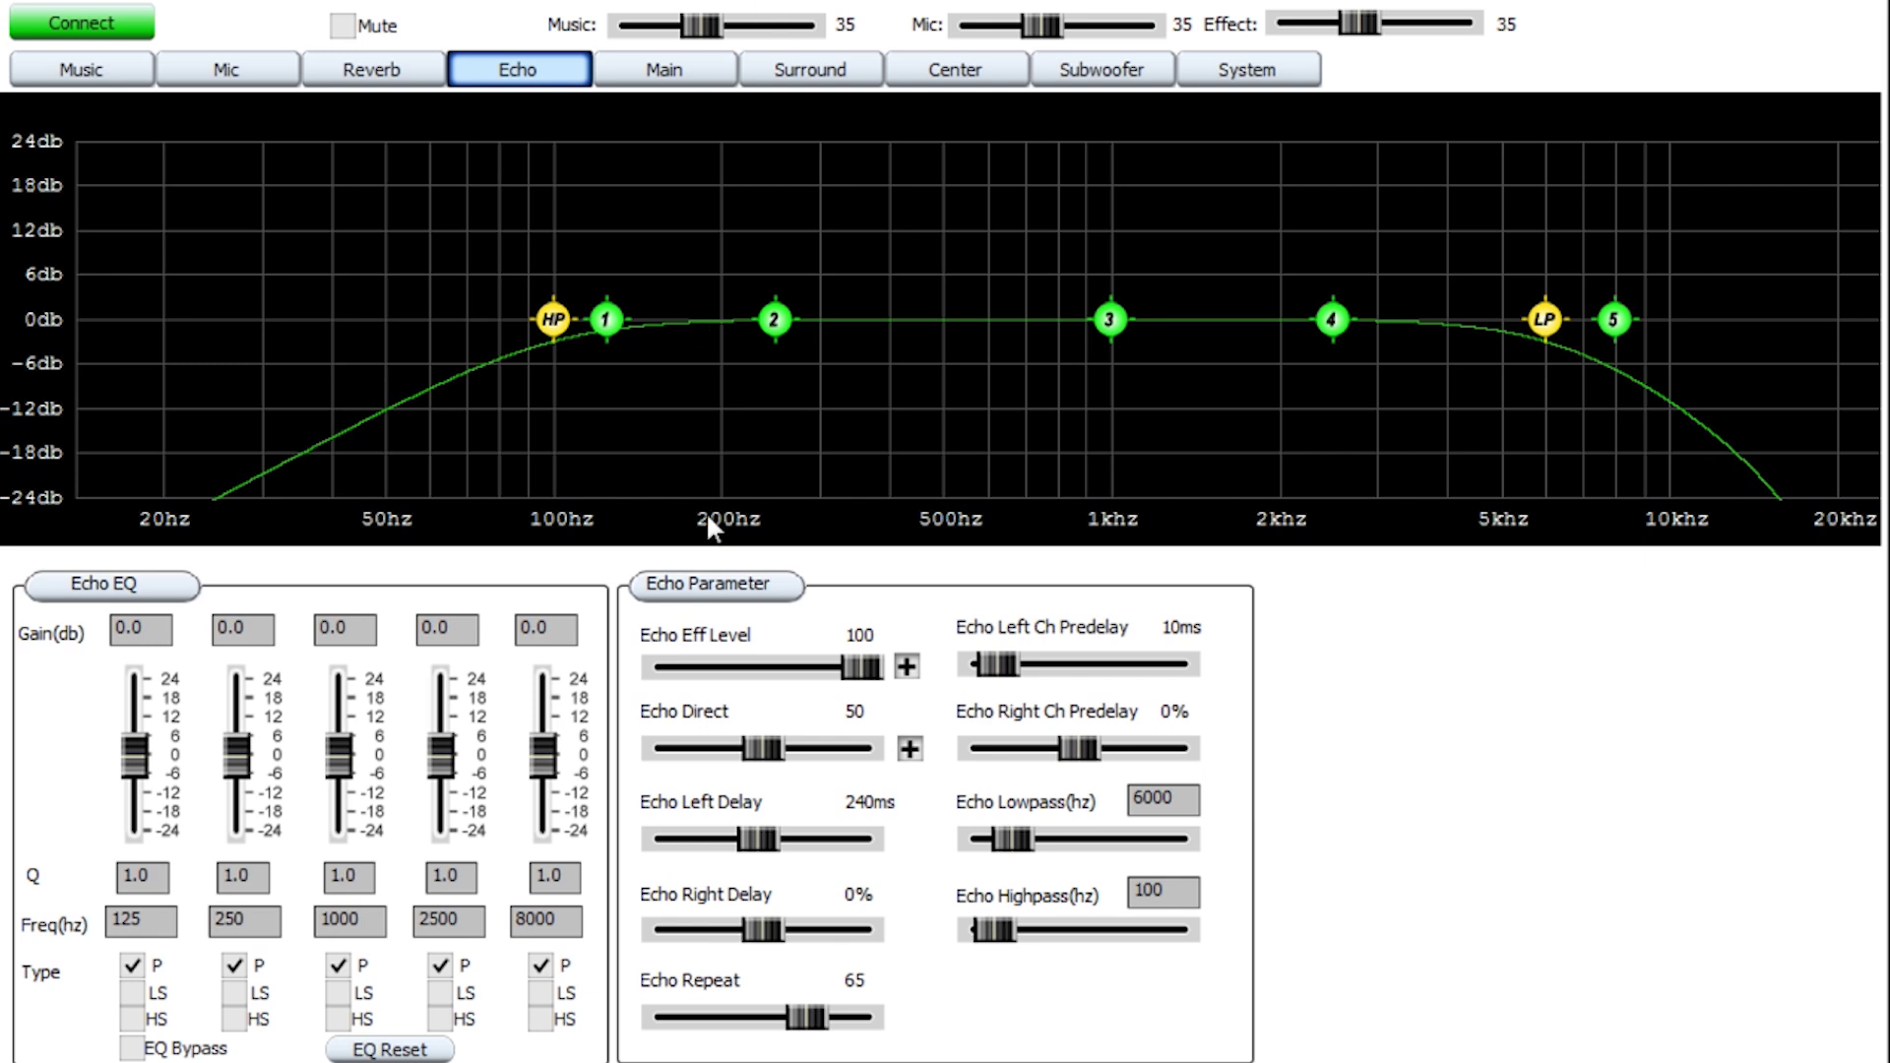
click(790, 672)
click(906, 666)
click(756, 839)
key(Left)
key(Left)
key(Left)
key(Left)
key(Left)
key(Left)
key(Left)
key(Left)
key(Left)
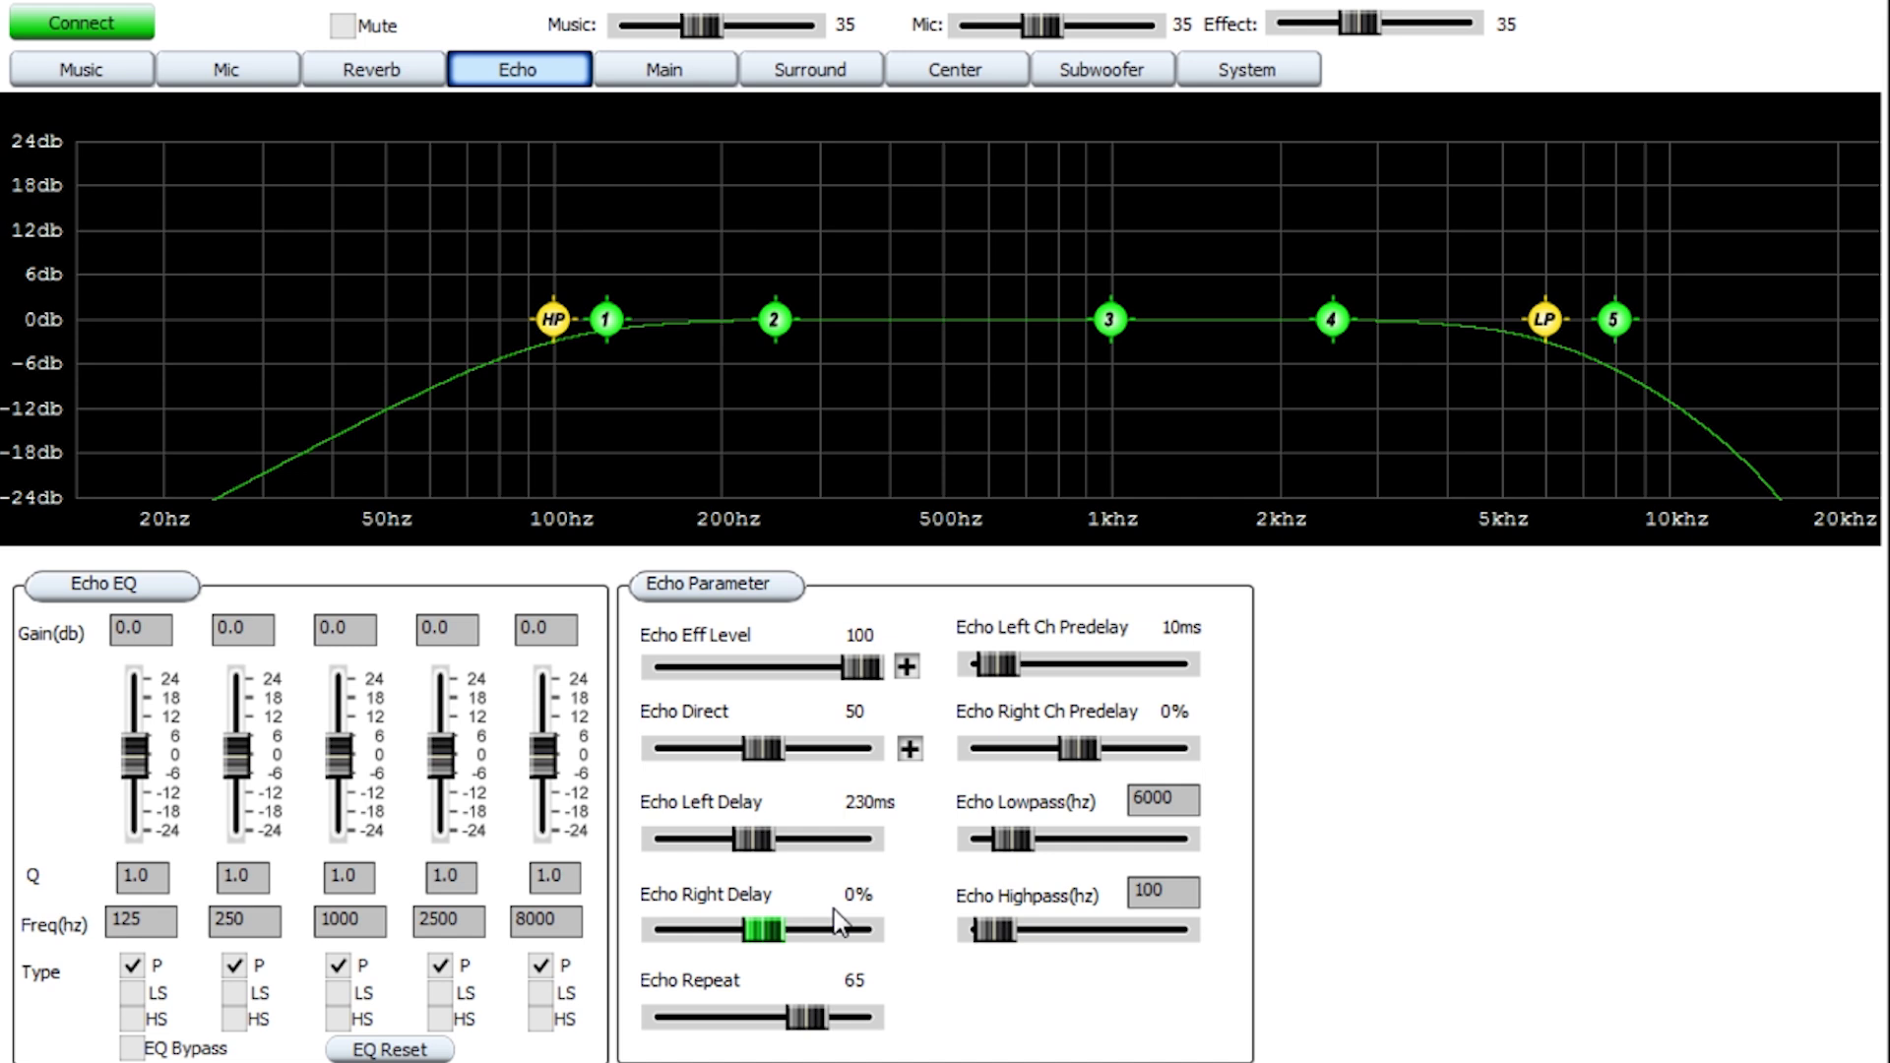
Set the echo low-pass frequency to 5000 Hz and keep the echo high-pass at 100 Hz.
click(801, 1014)
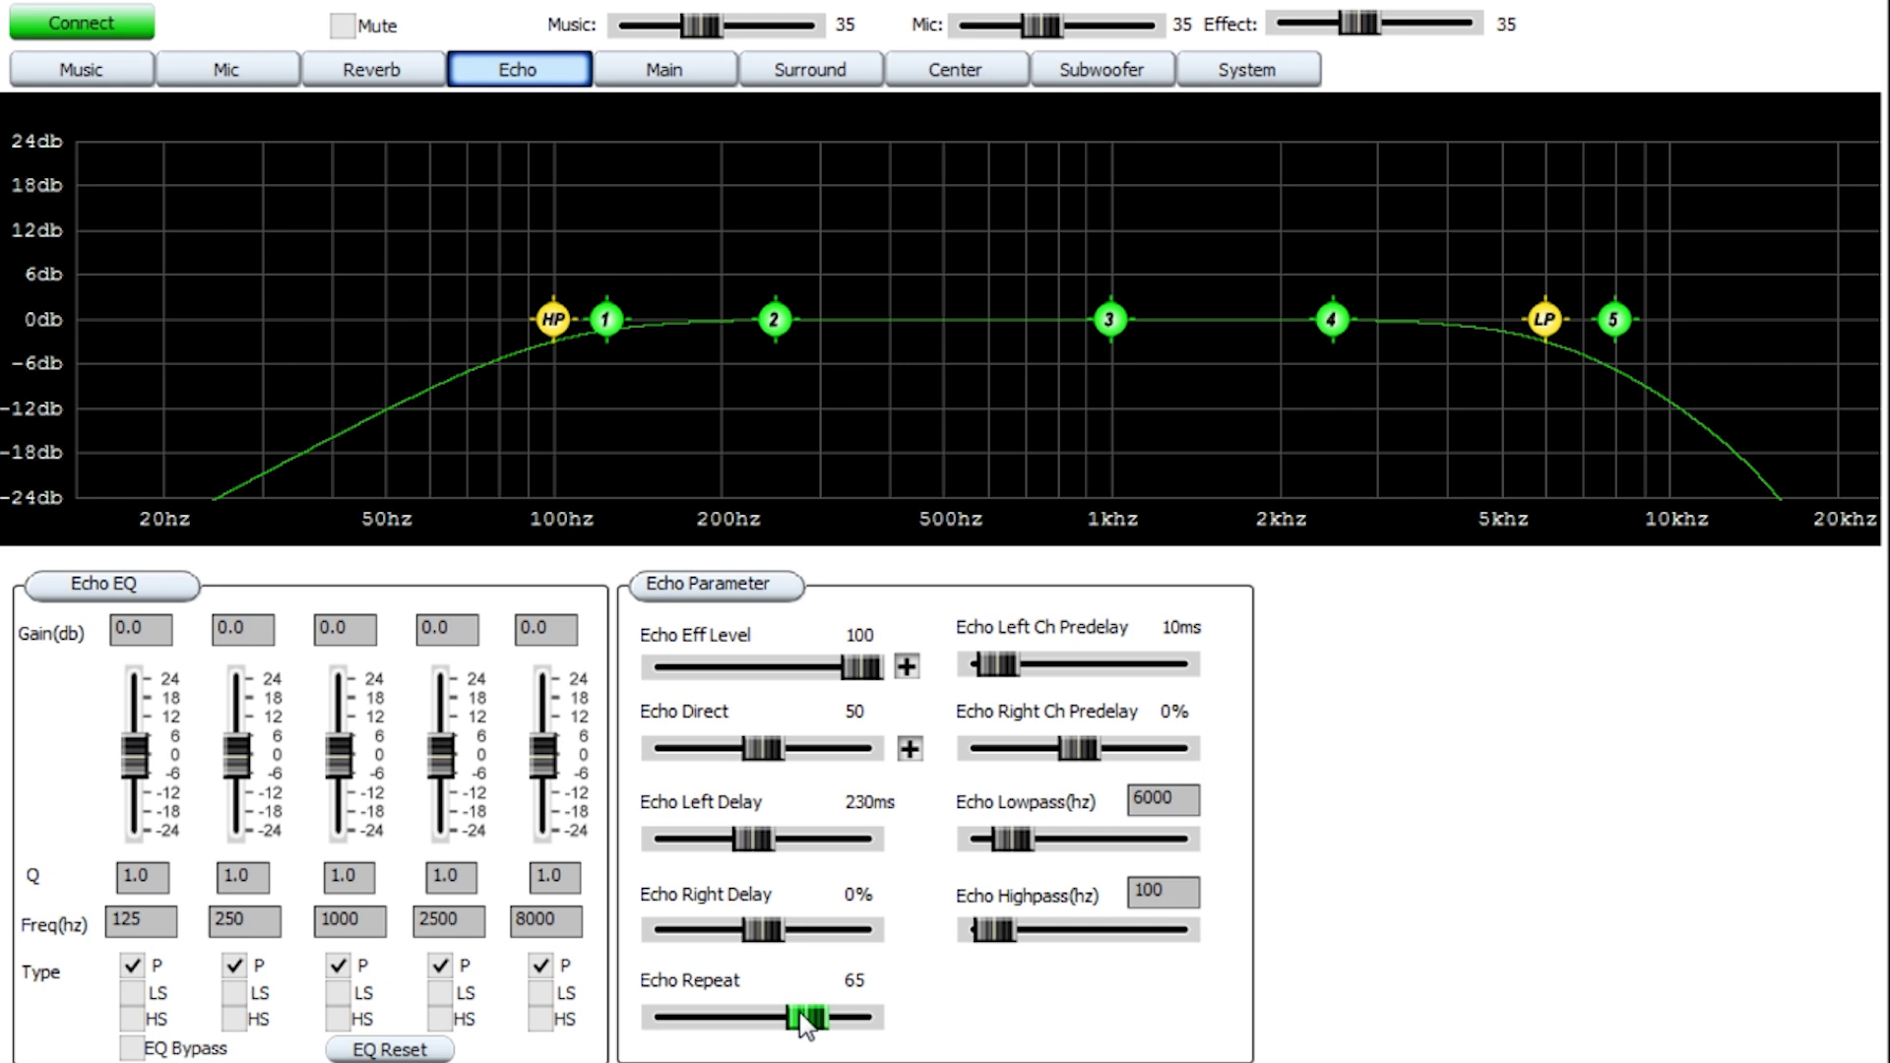
click(999, 666)
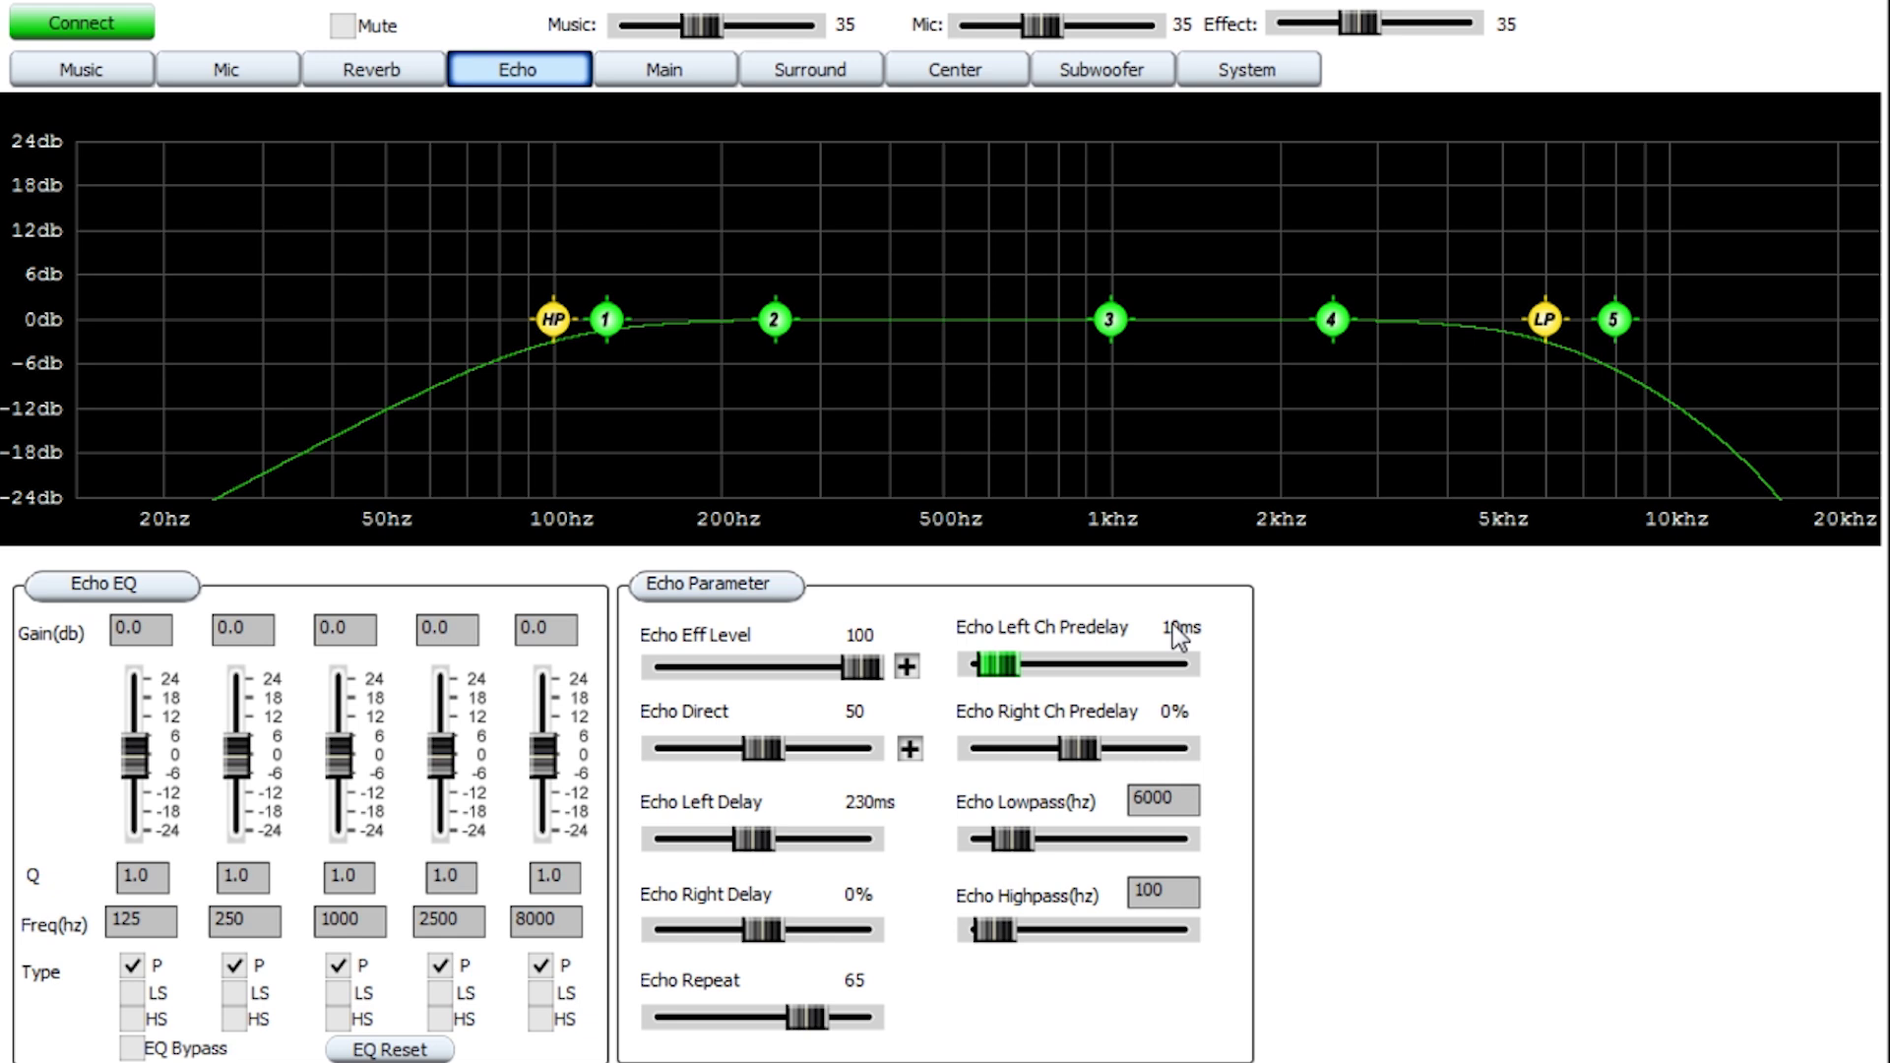
click(1010, 847)
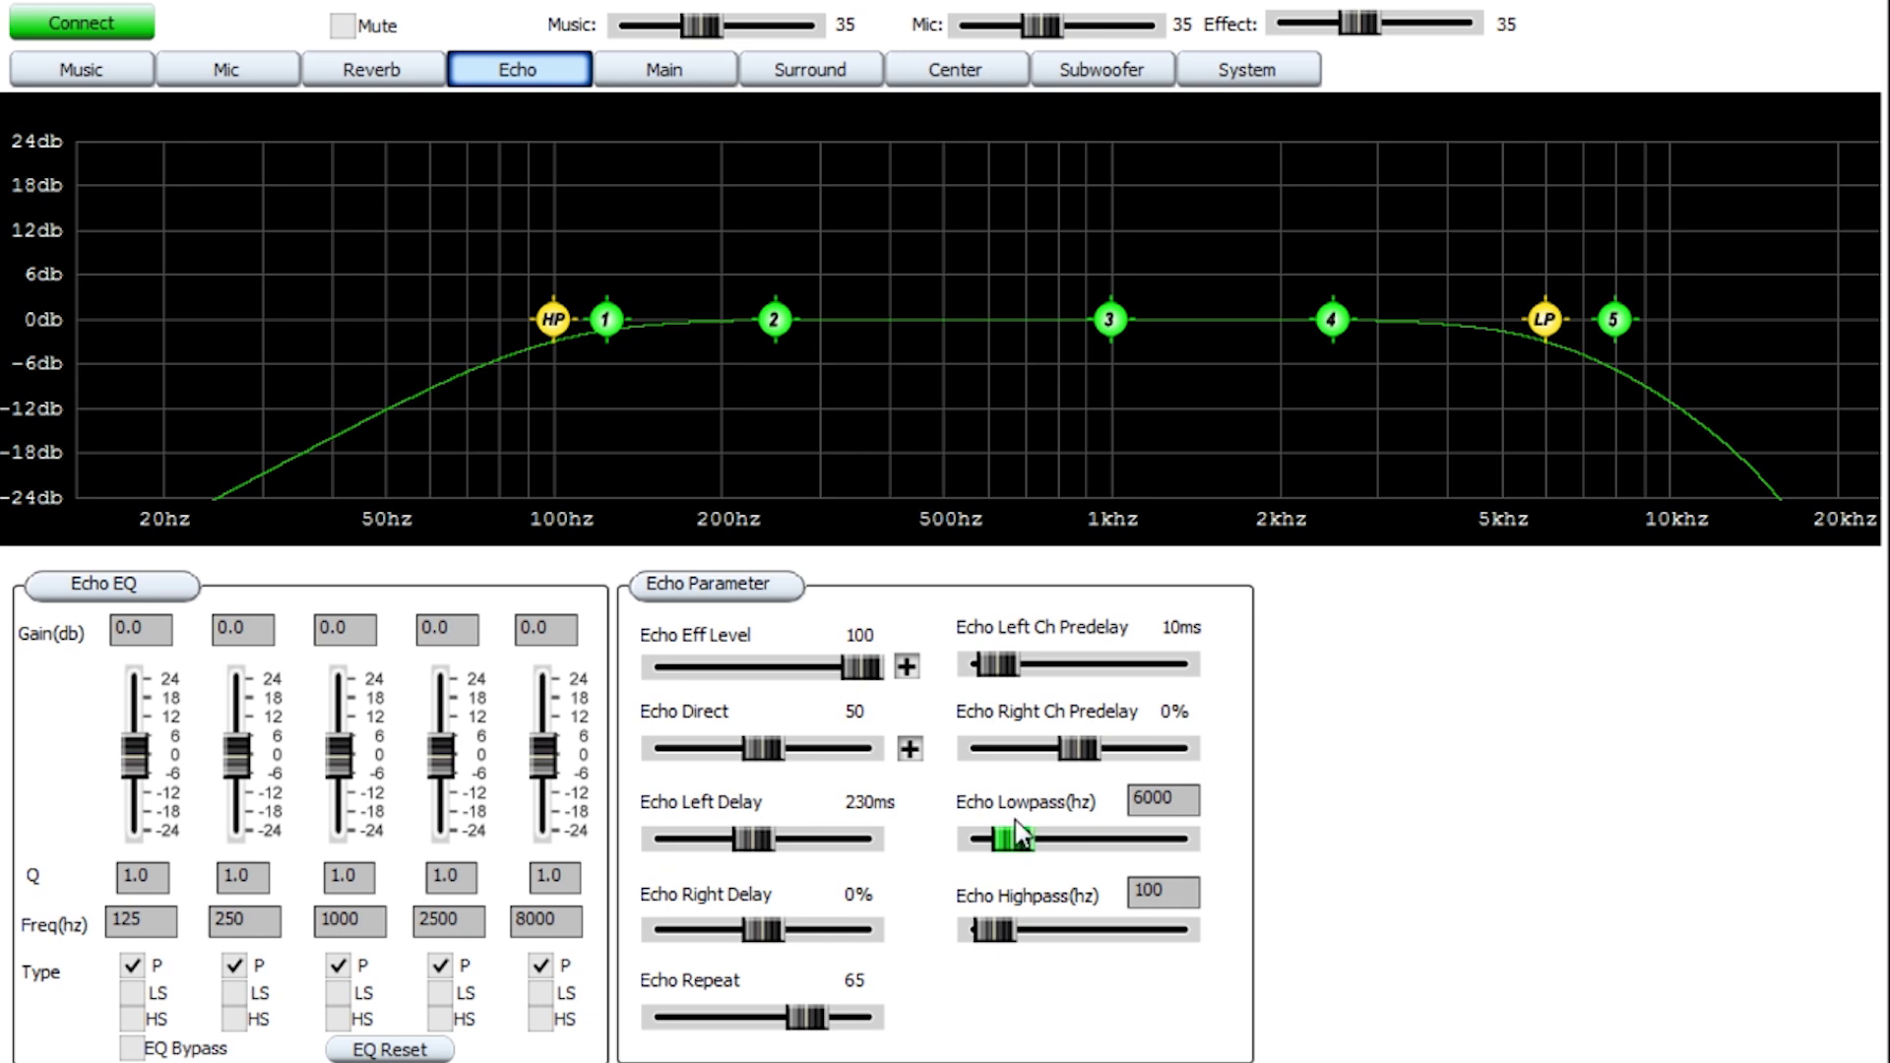
click(1184, 802)
key(BackSpace)
key(BackSpace)
key(BackSpace)
key(BackSpace)
text(5000)
click(997, 930)
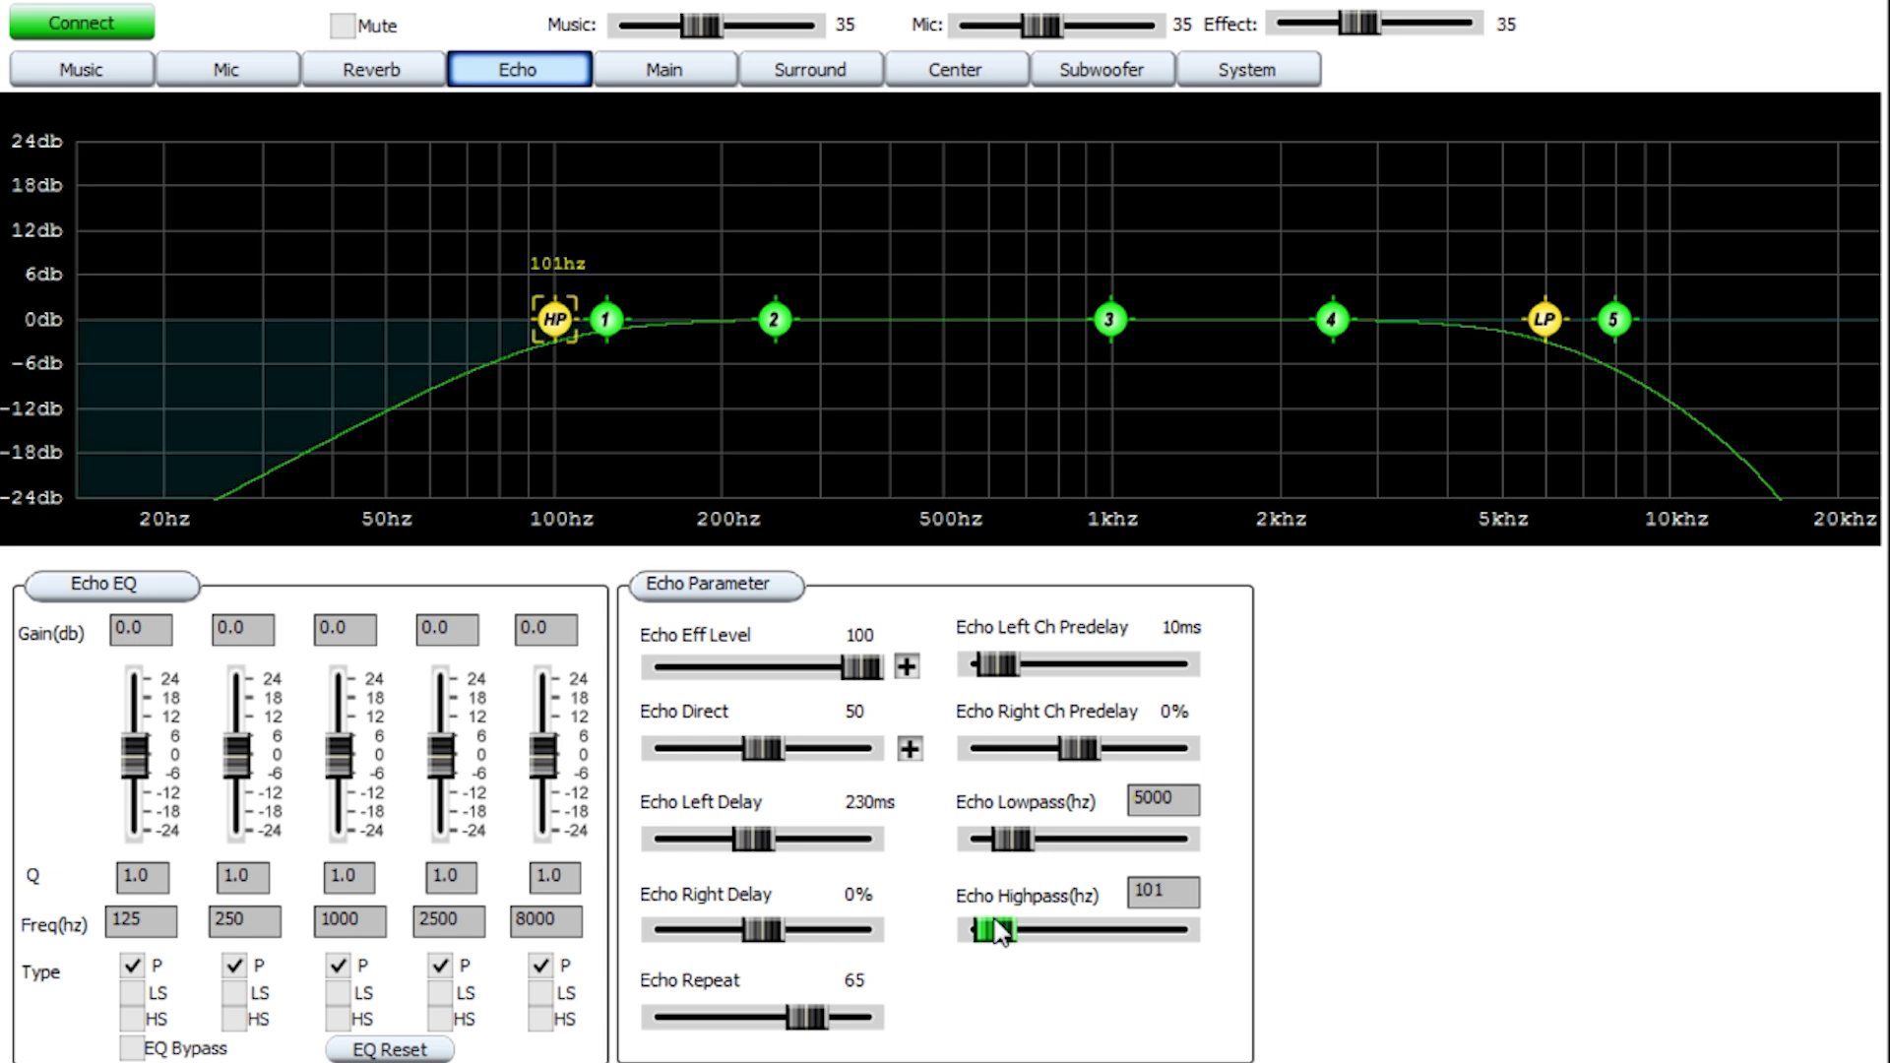
key(Left)
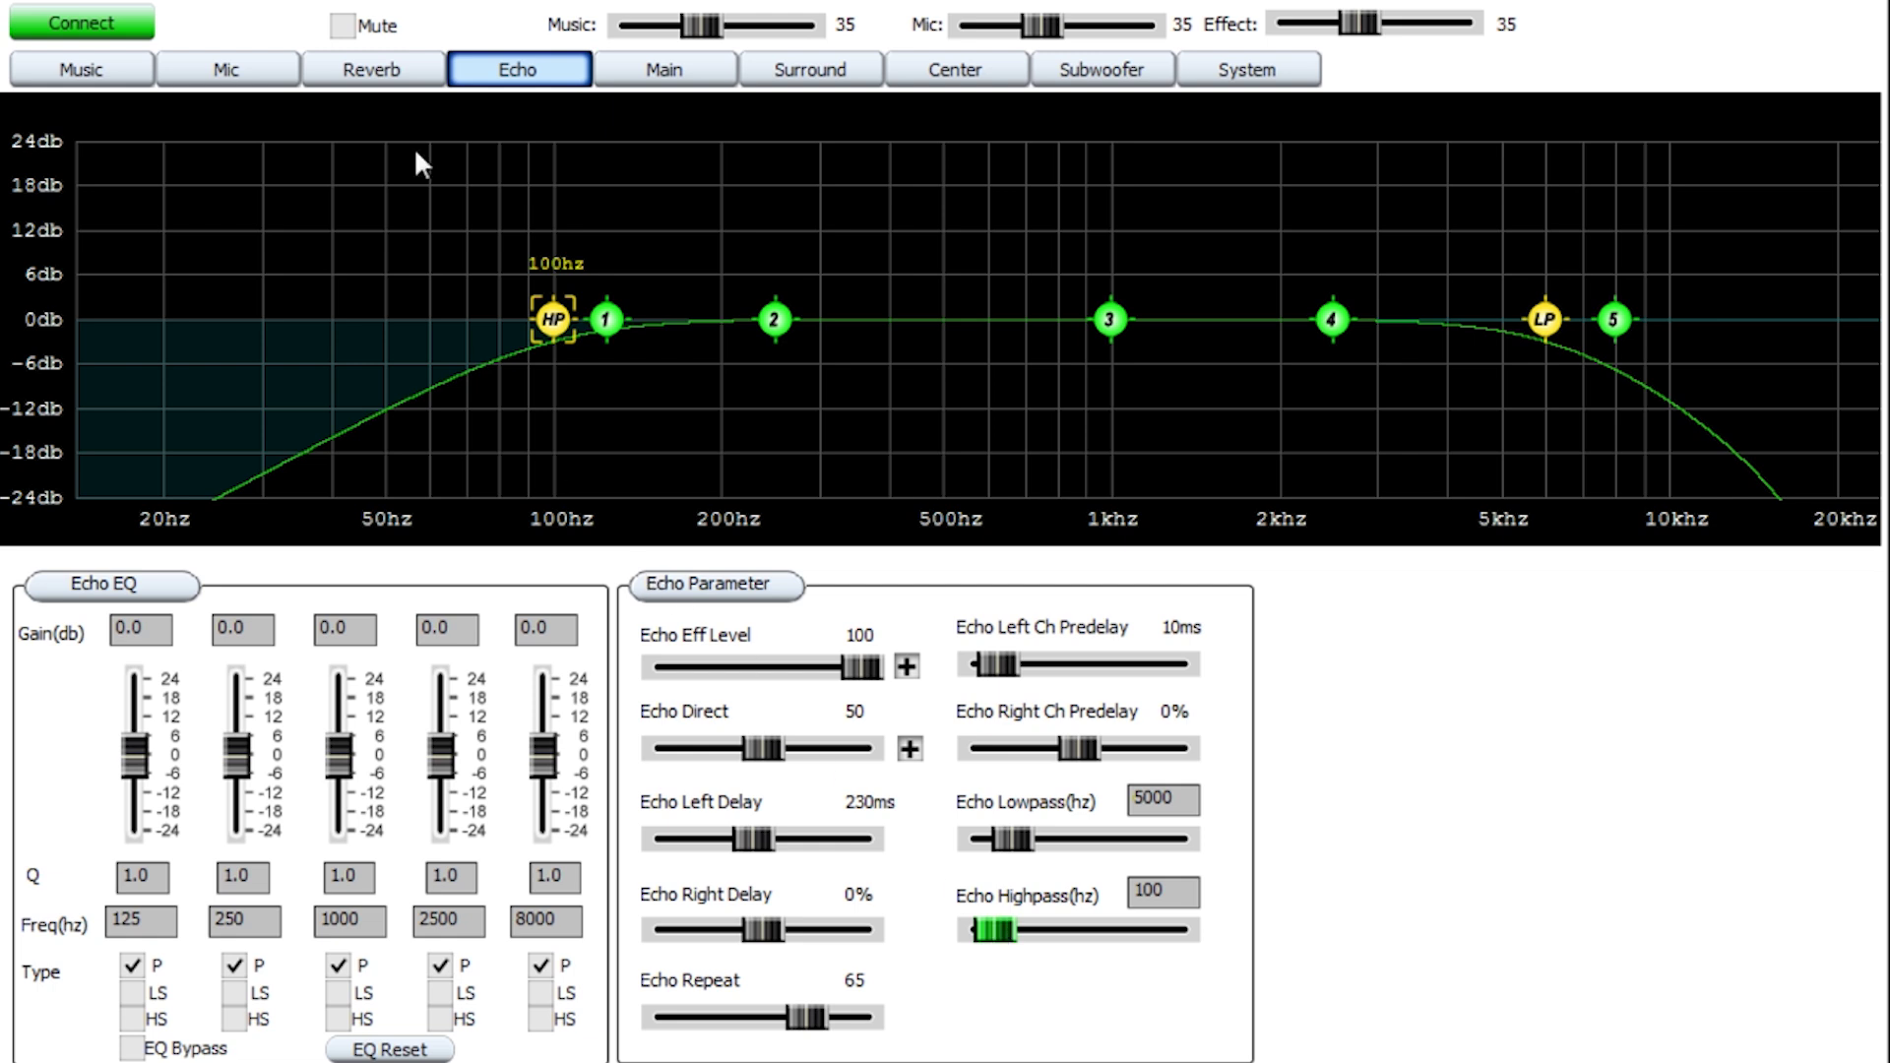
In the reverb settings, set the decay to 2767 ms and the low-pass frequency to 9854 Hz.
click(375, 61)
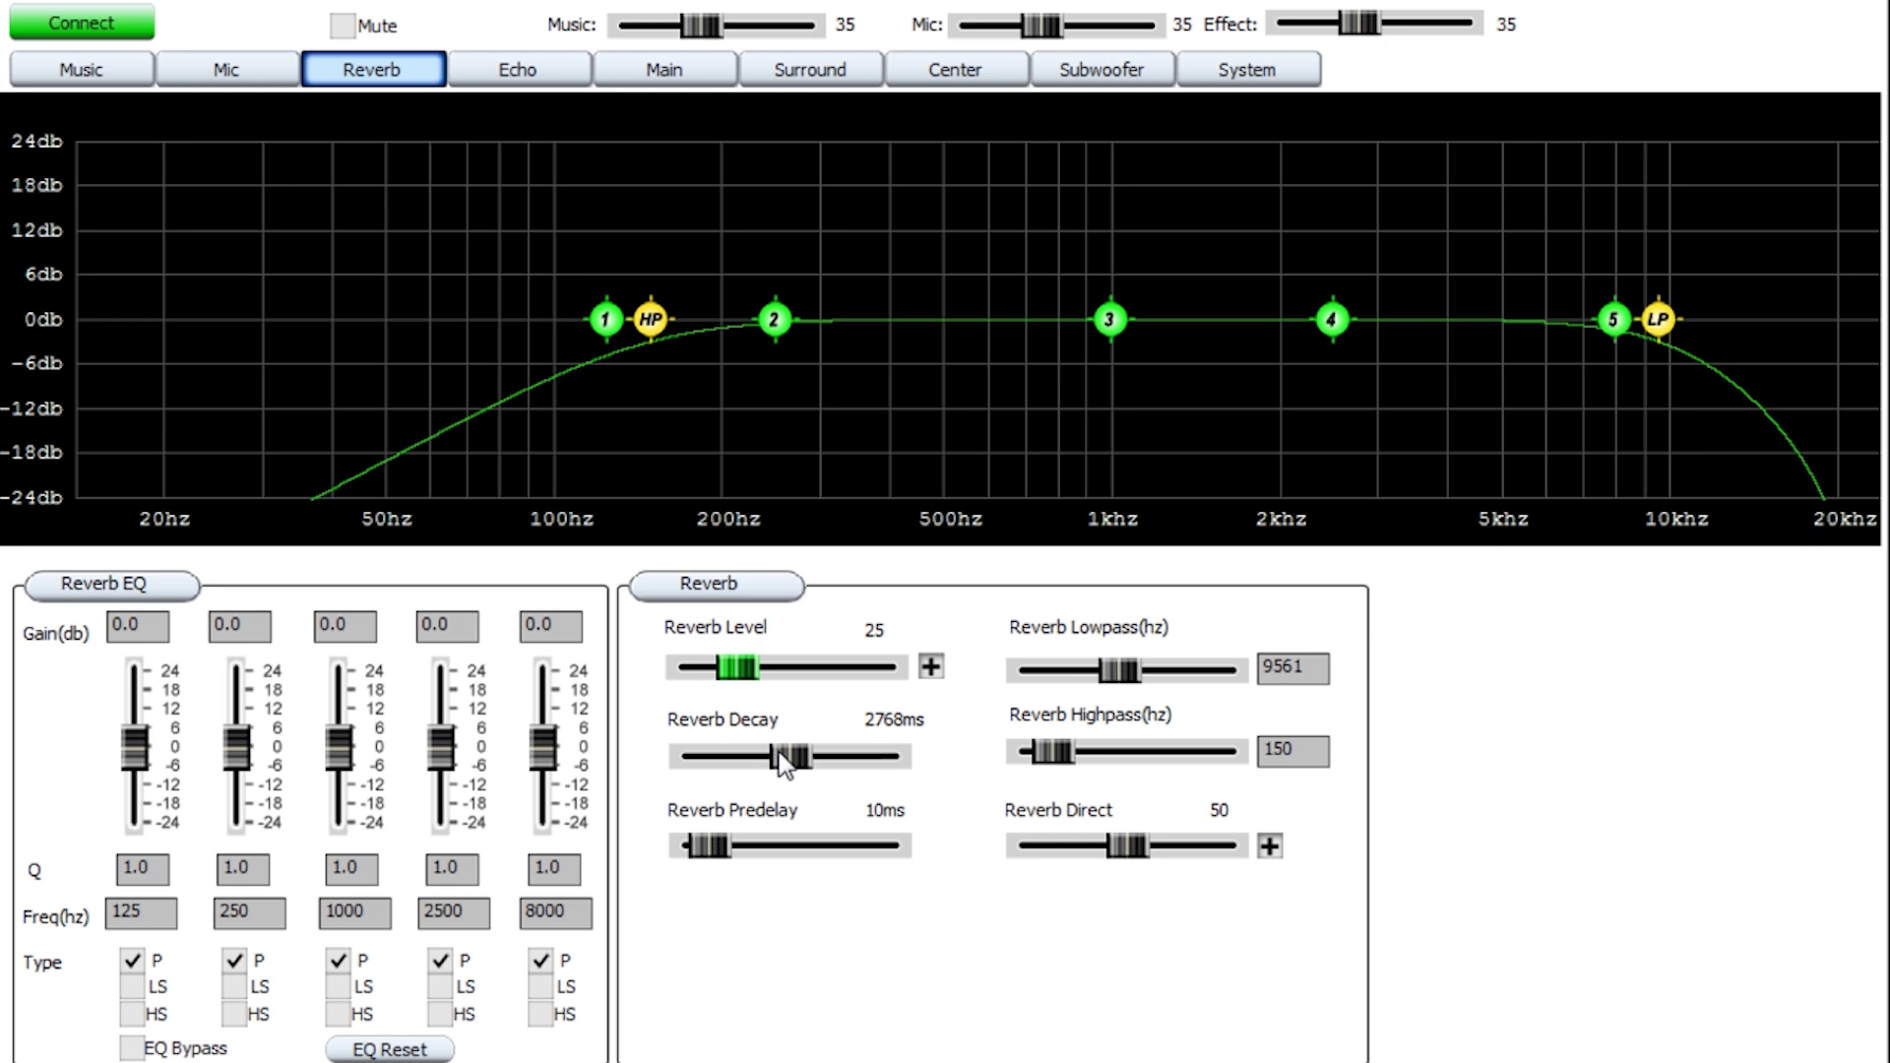
scroll(784, 764, down, 1)
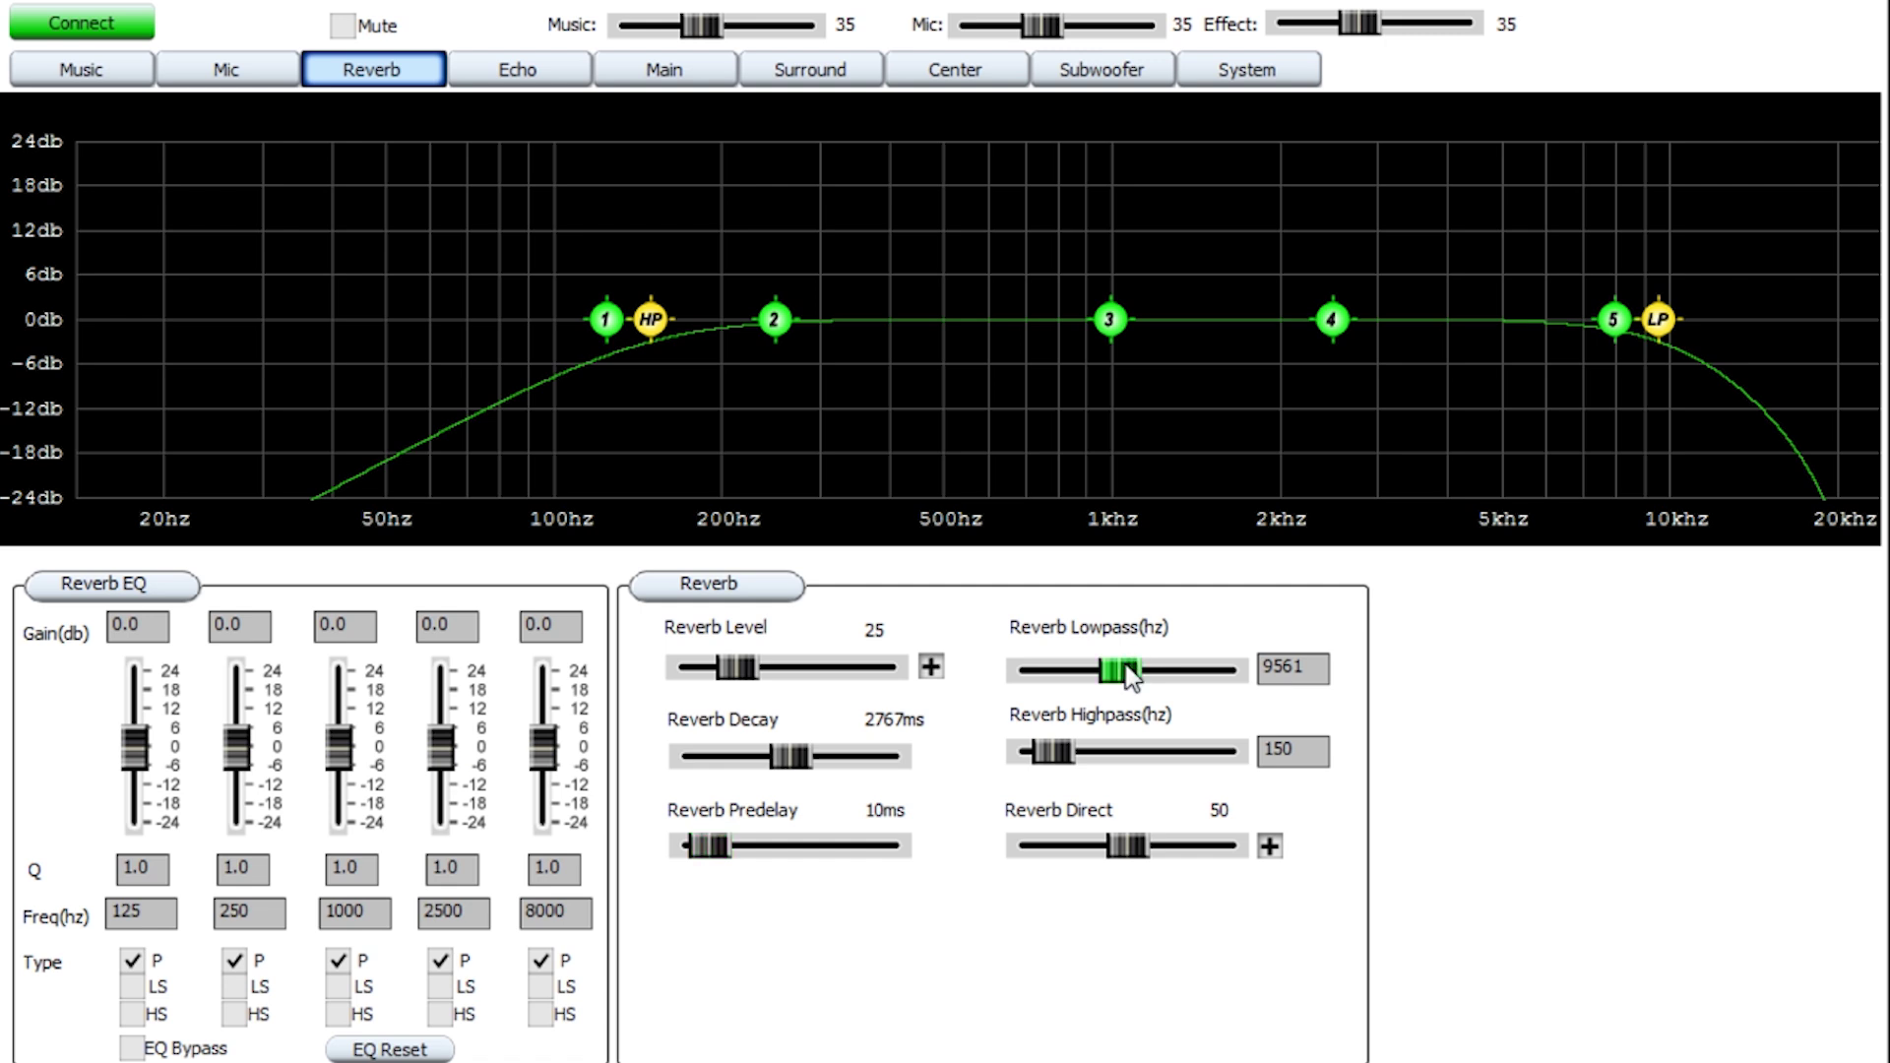
drag(1130, 667, 1136, 669)
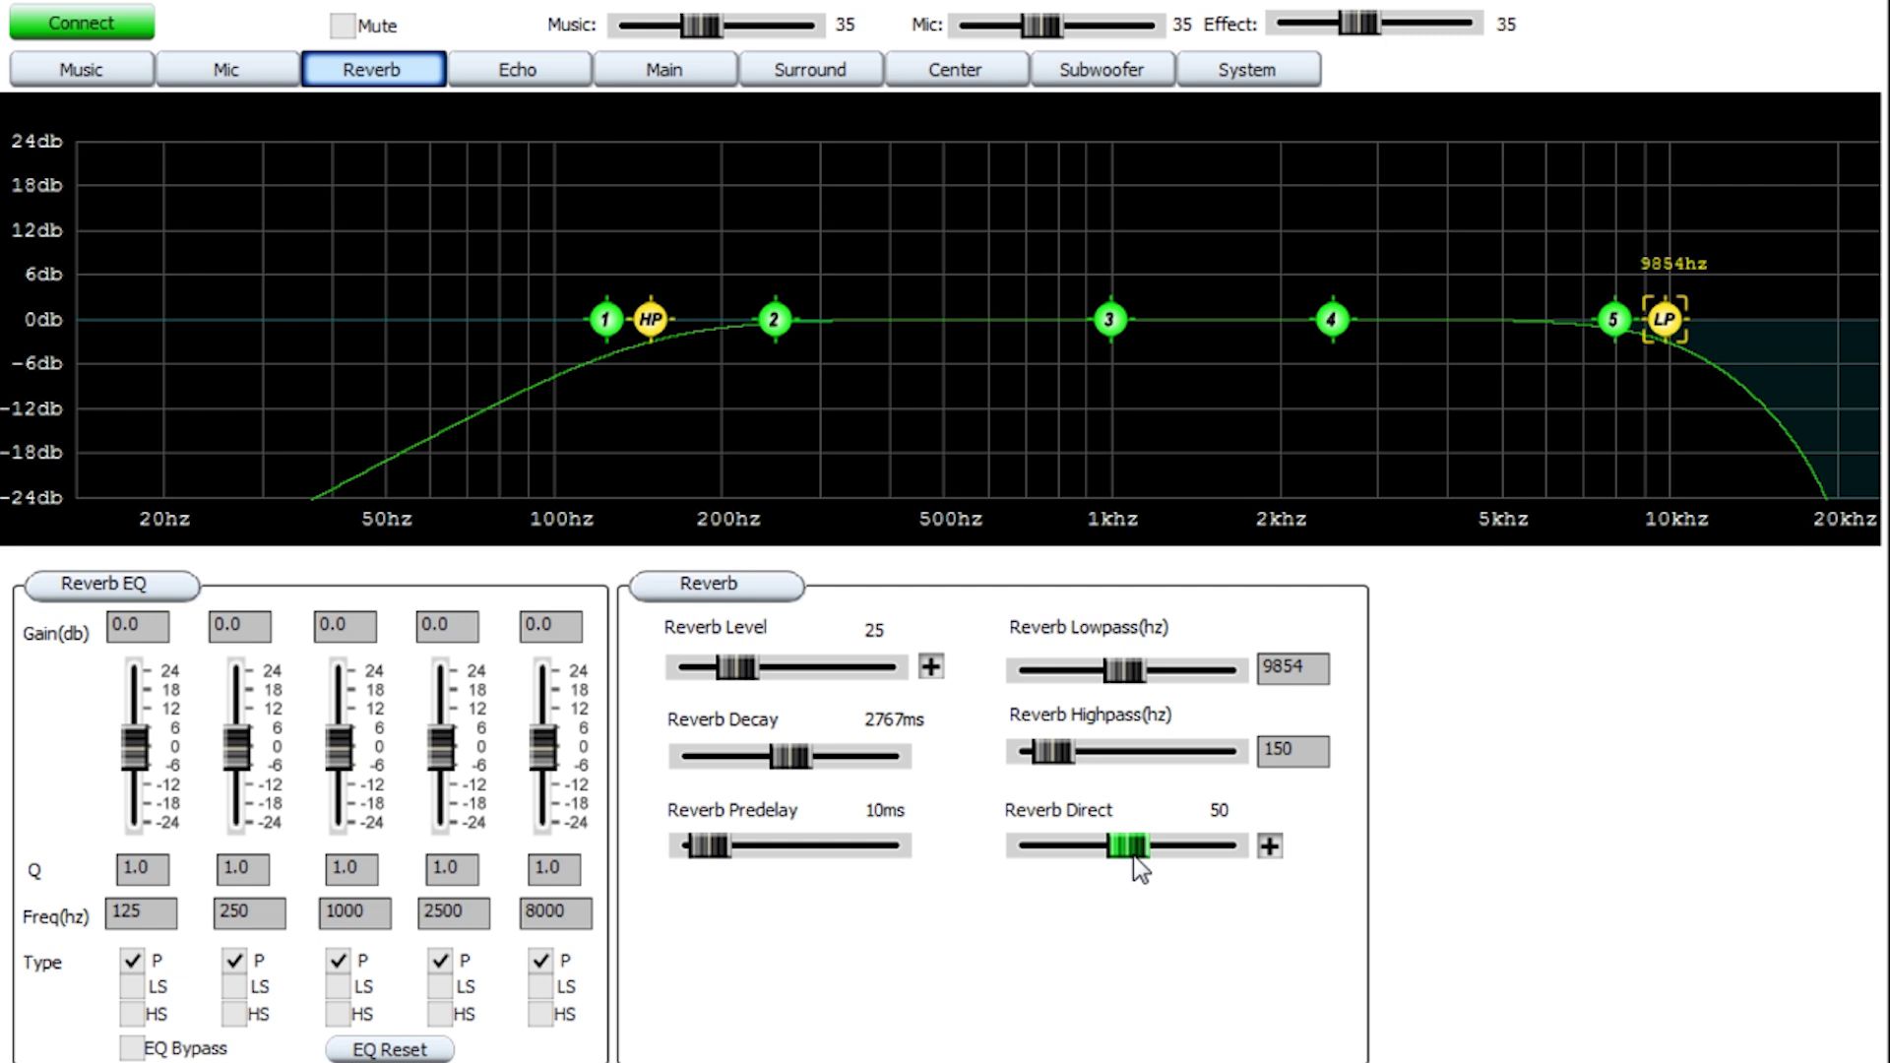
Review the EQ, output, mixer and crossover settings of the Main, Surround, Center and Subwoofer outputs.
click(575, 76)
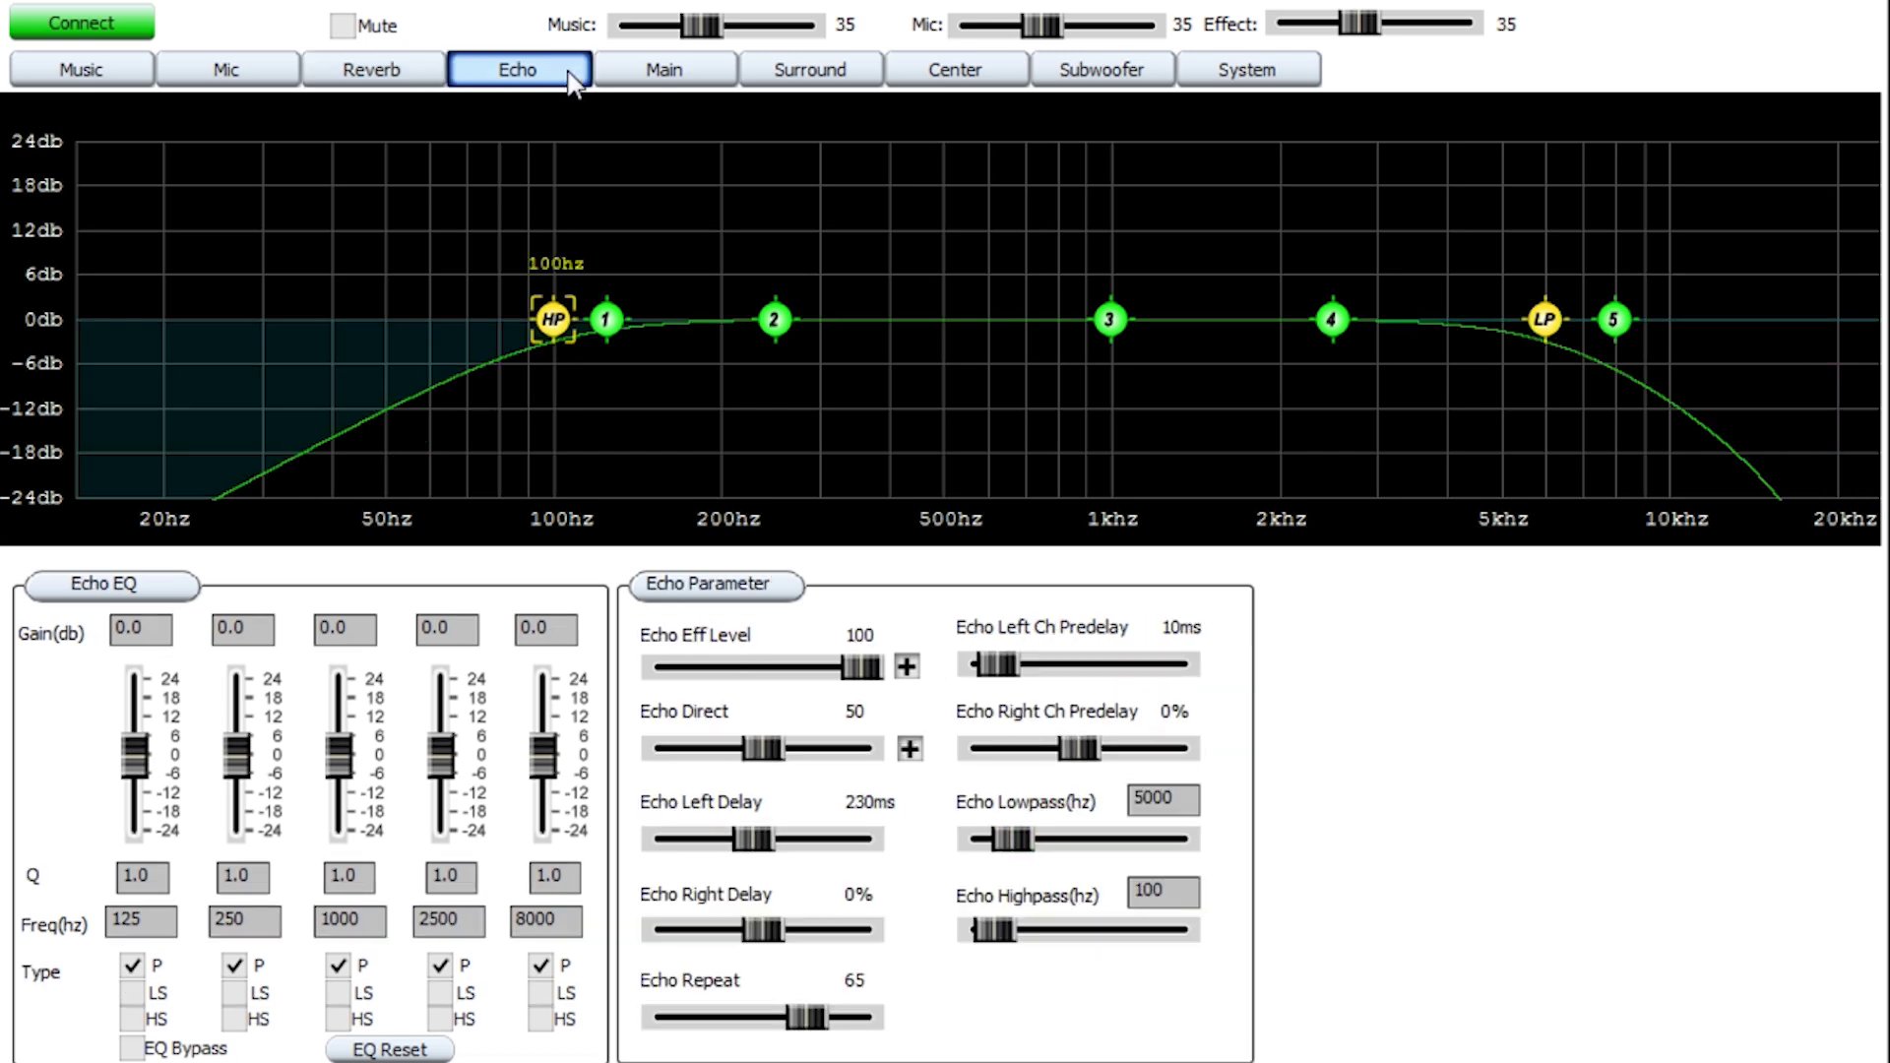
click(632, 74)
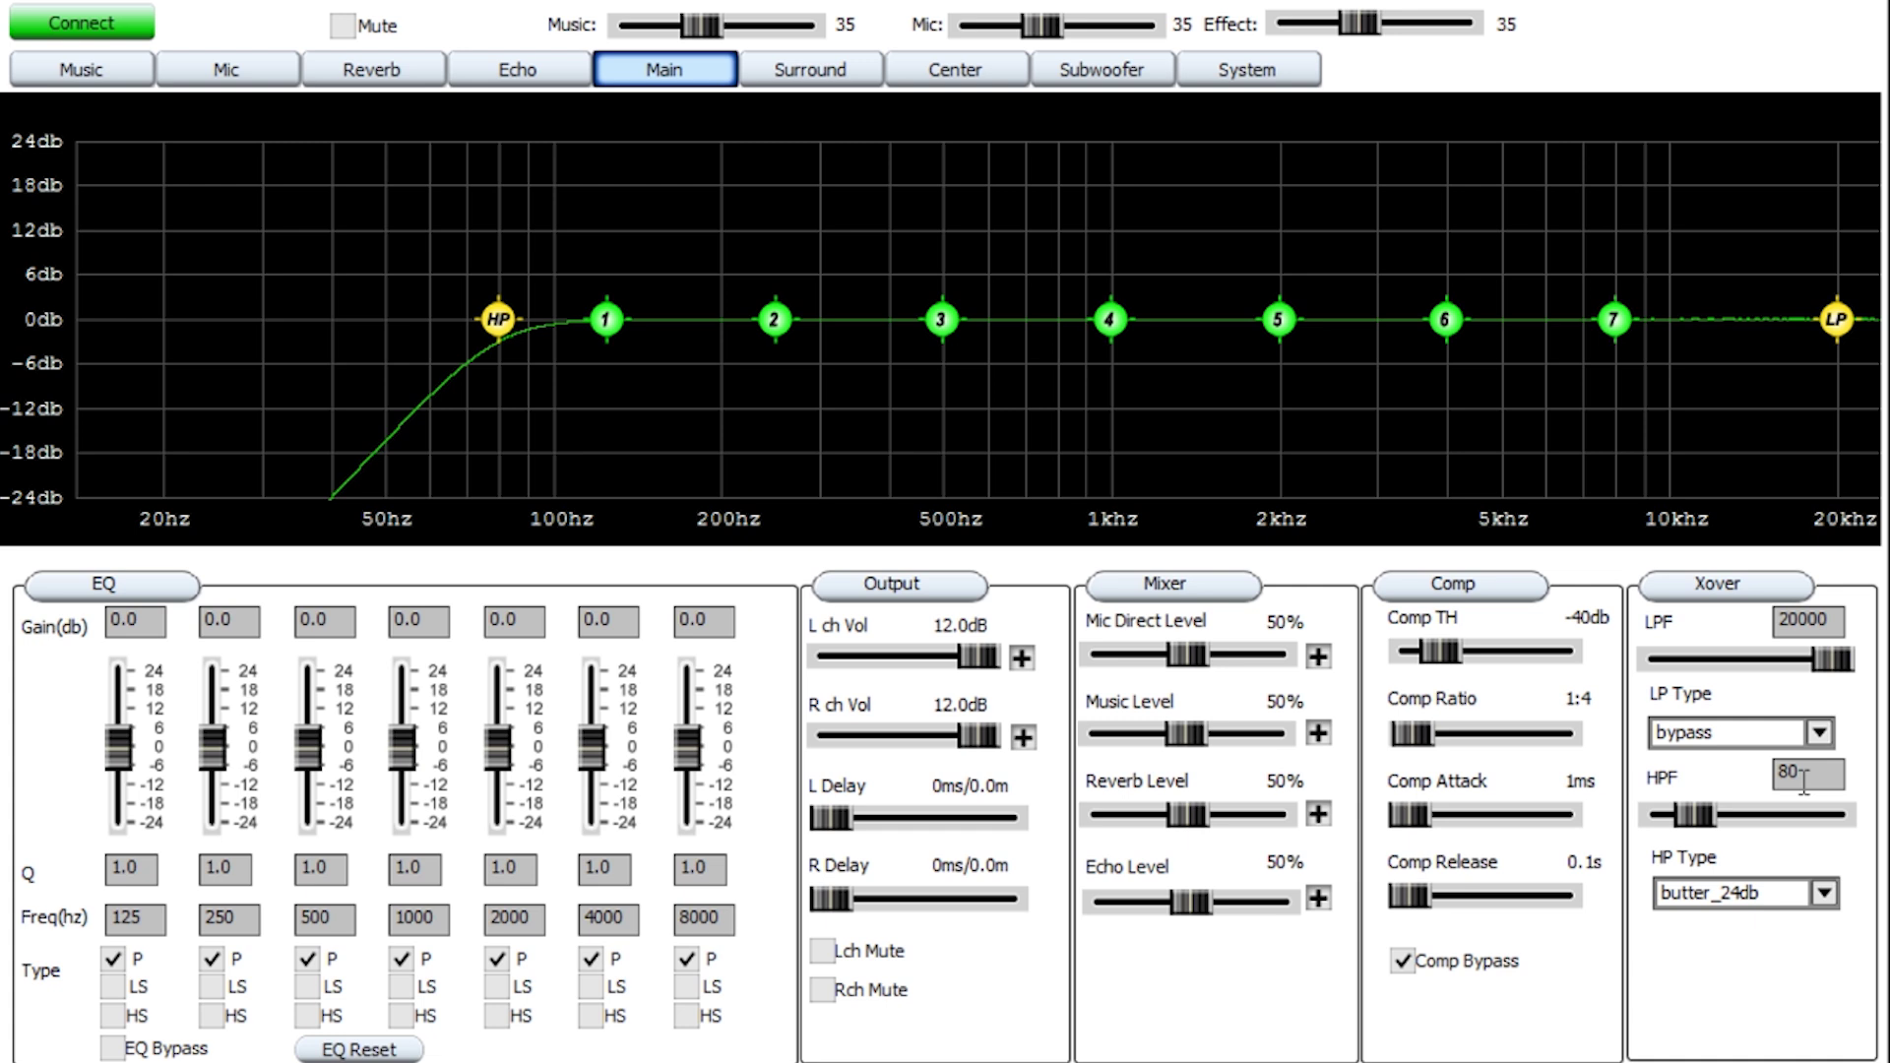
click(1774, 774)
click(1071, 81)
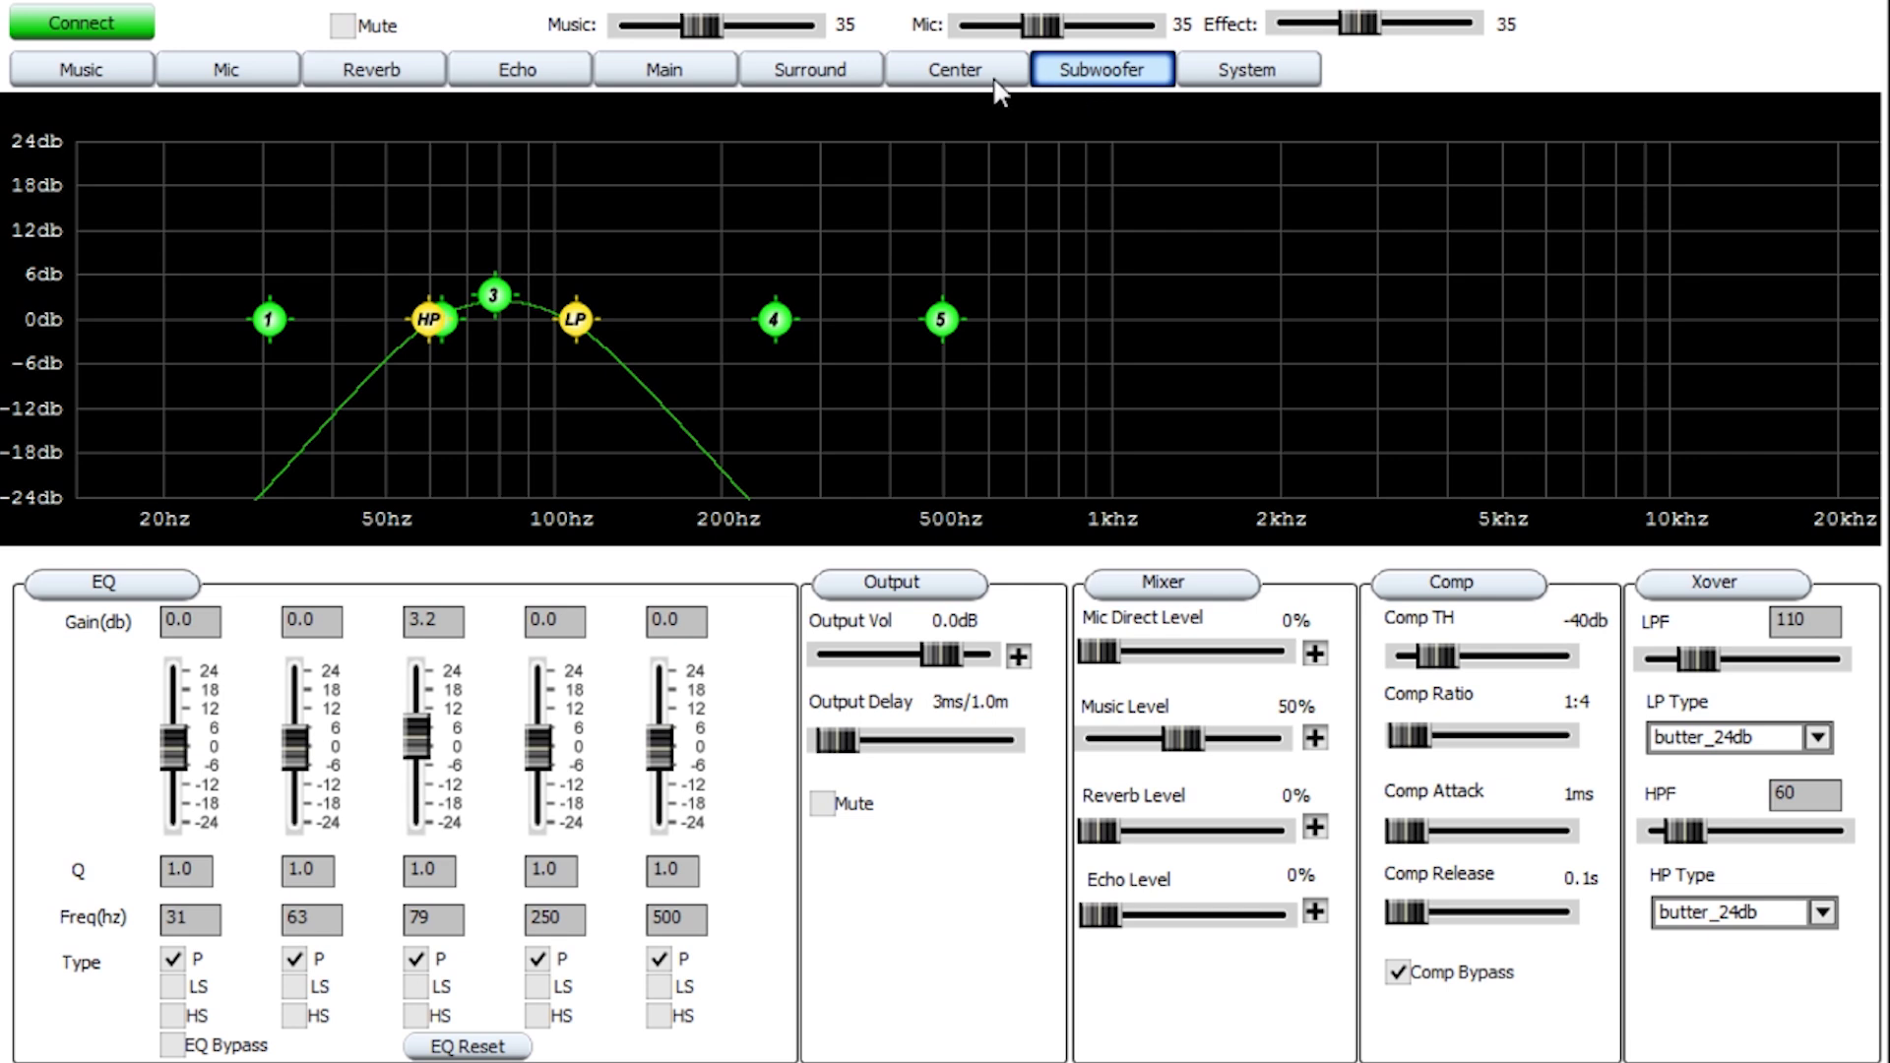
click(852, 77)
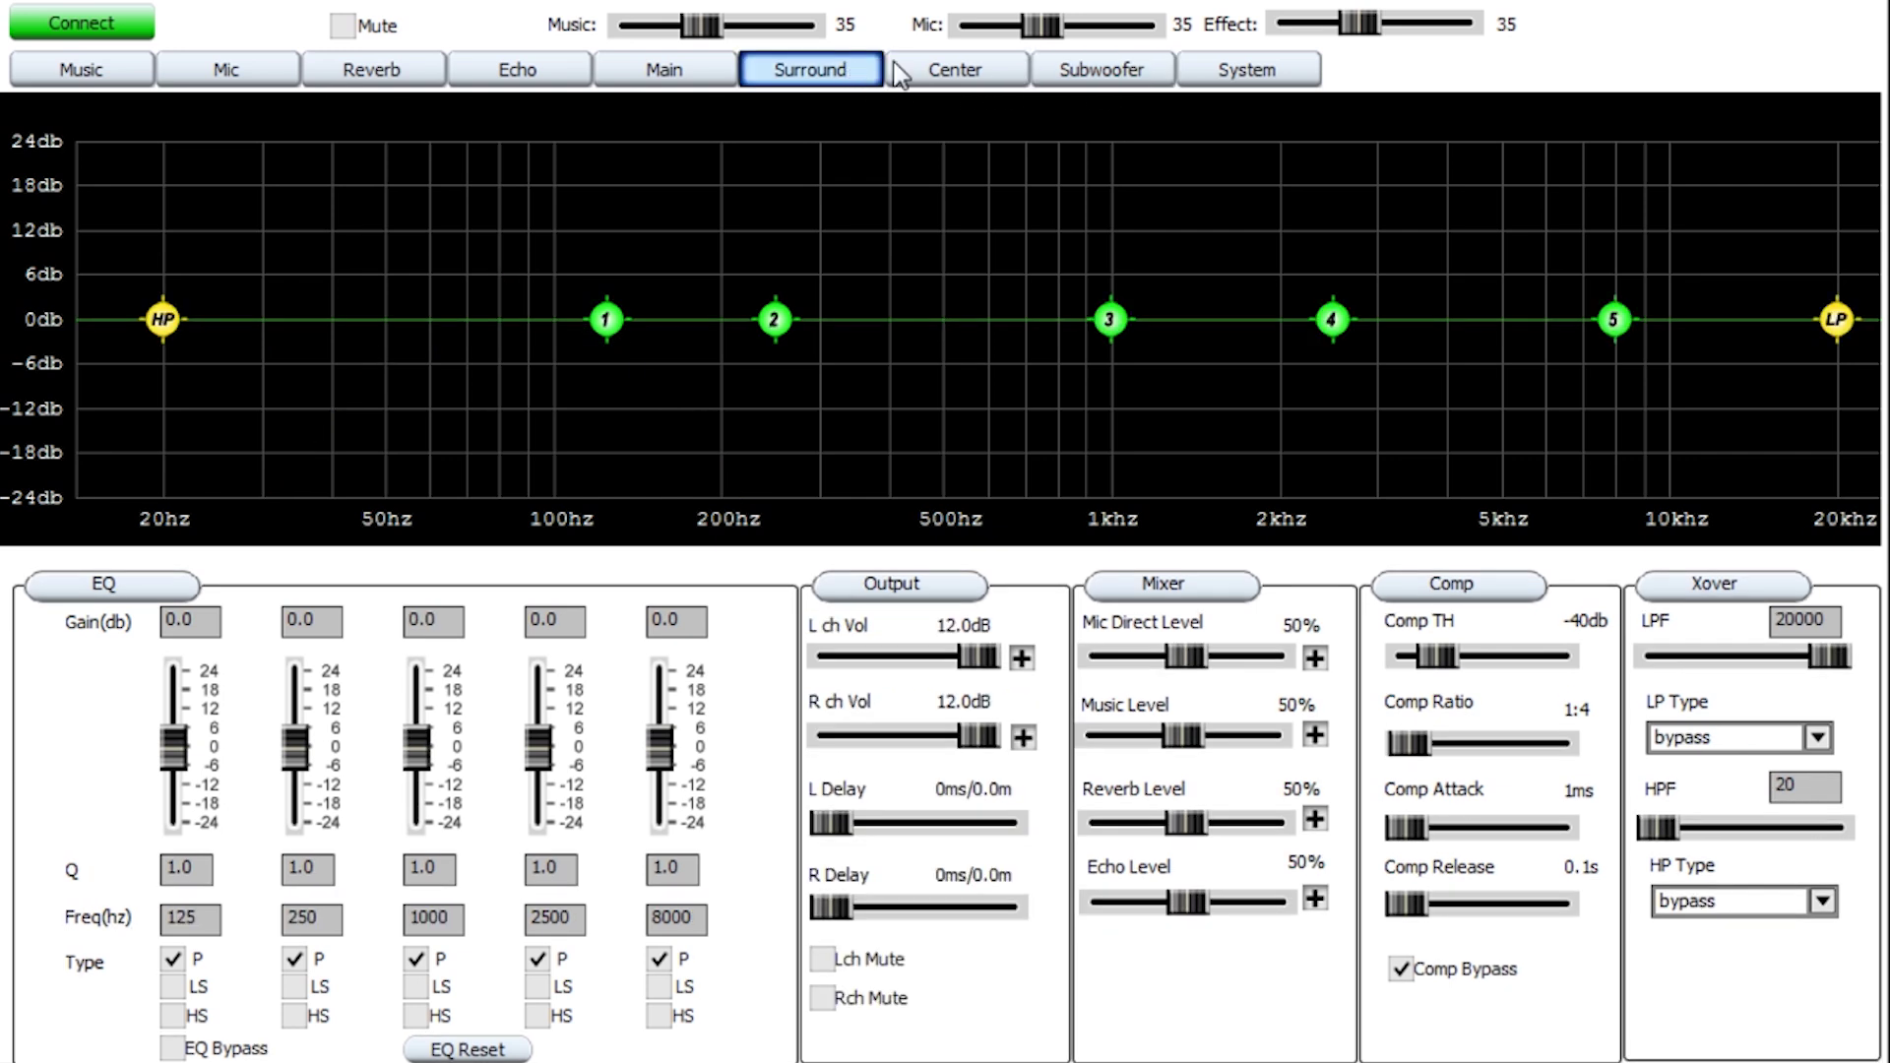
click(943, 84)
click(835, 83)
click(682, 77)
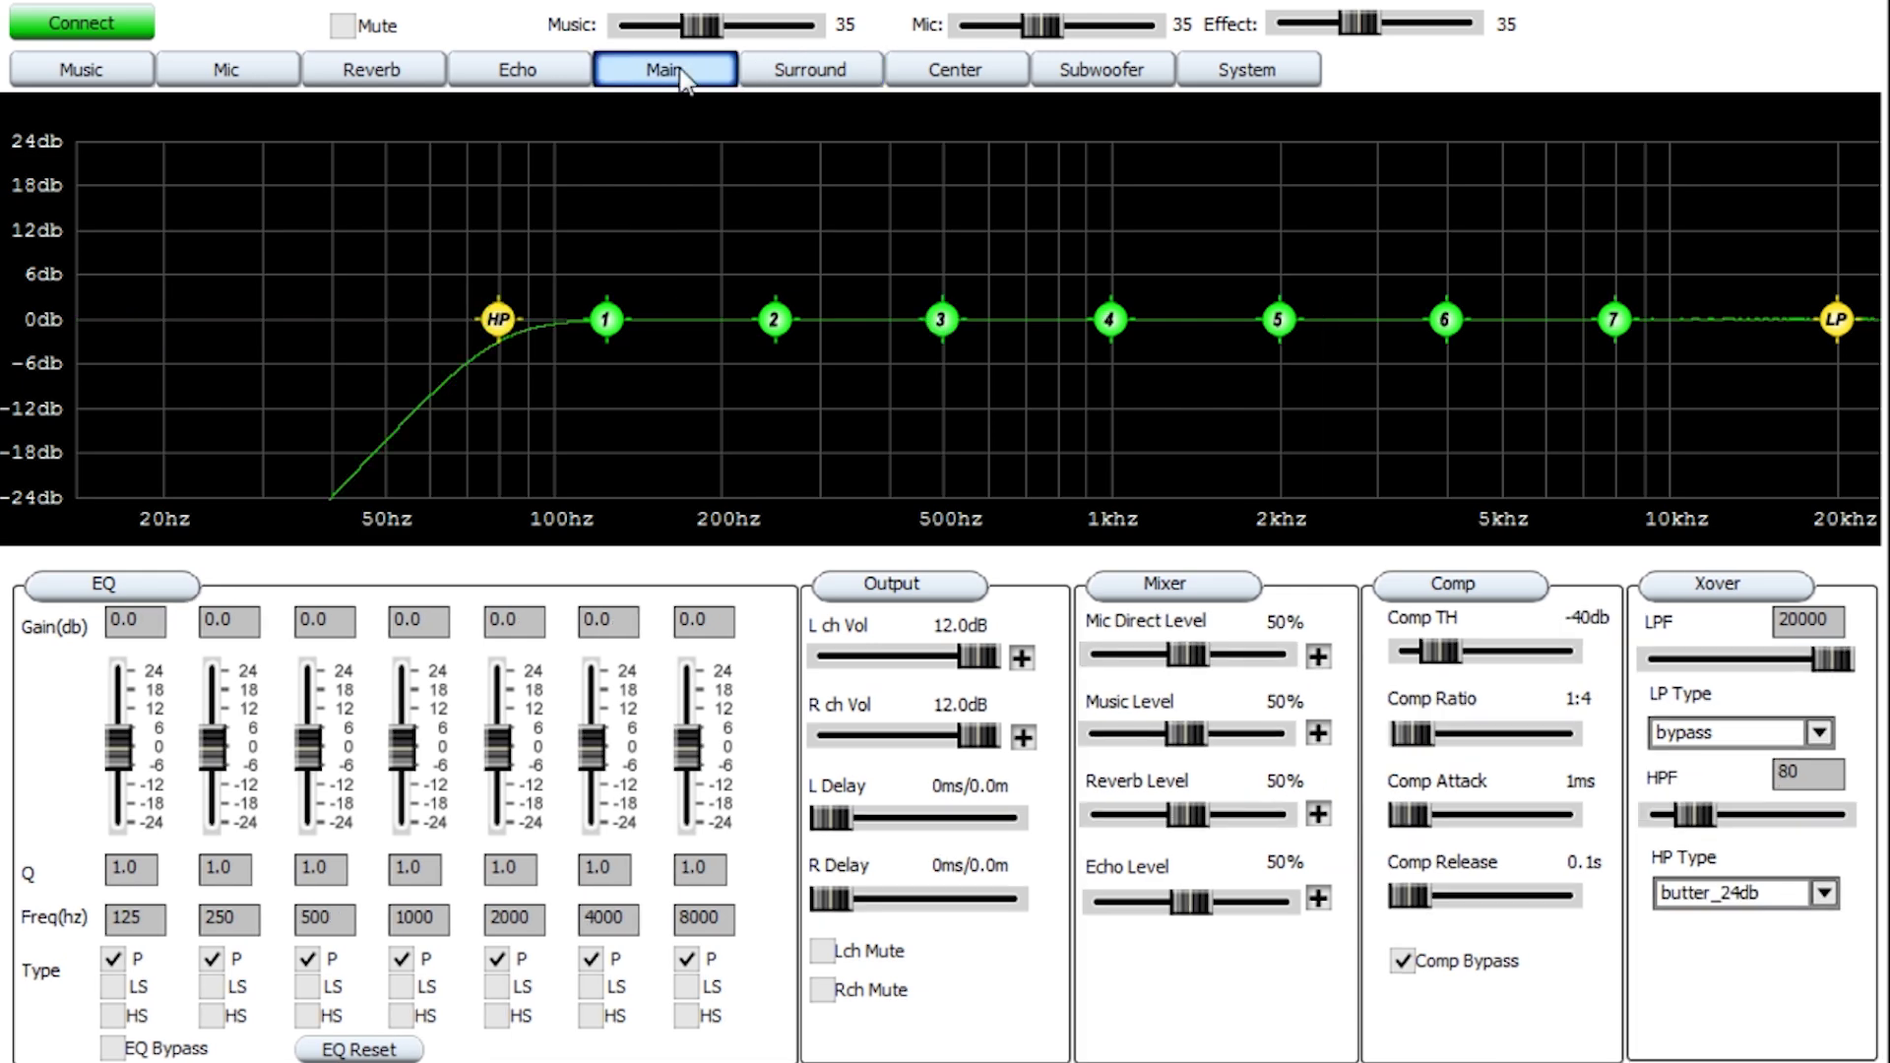
click(766, 81)
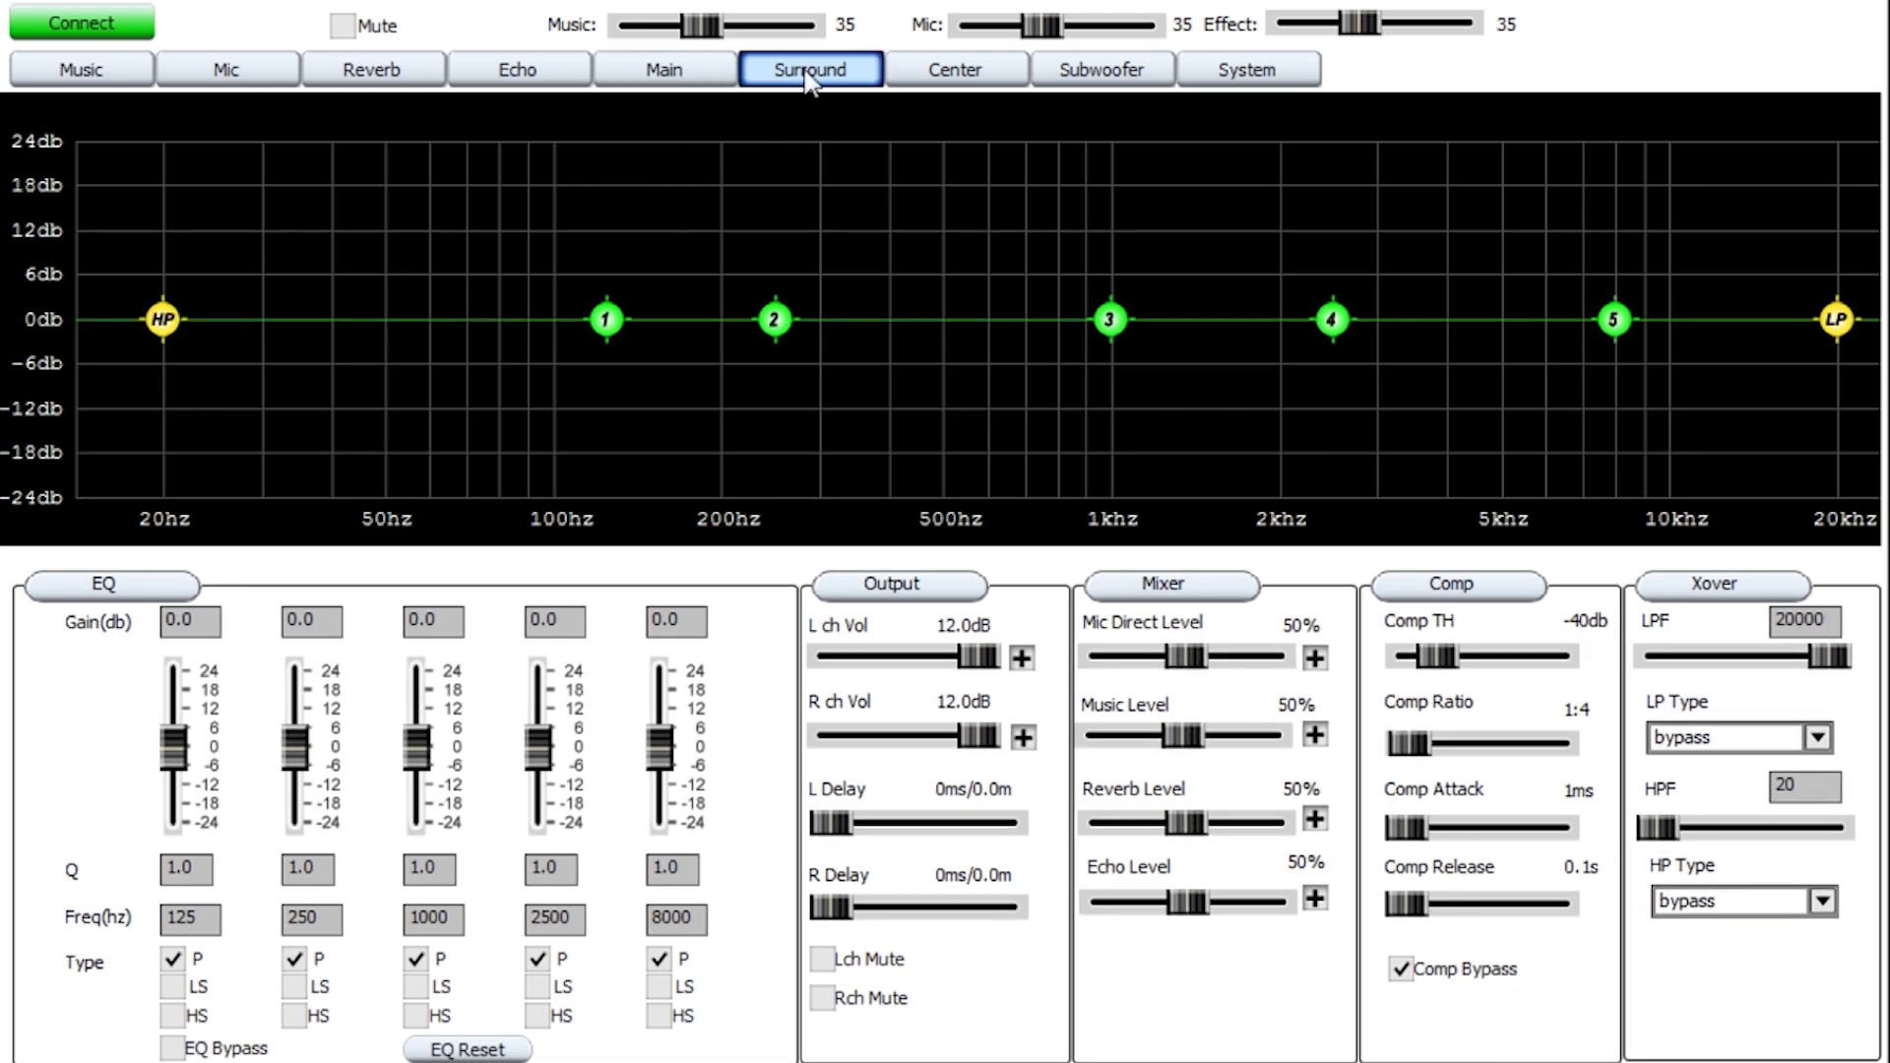
click(933, 83)
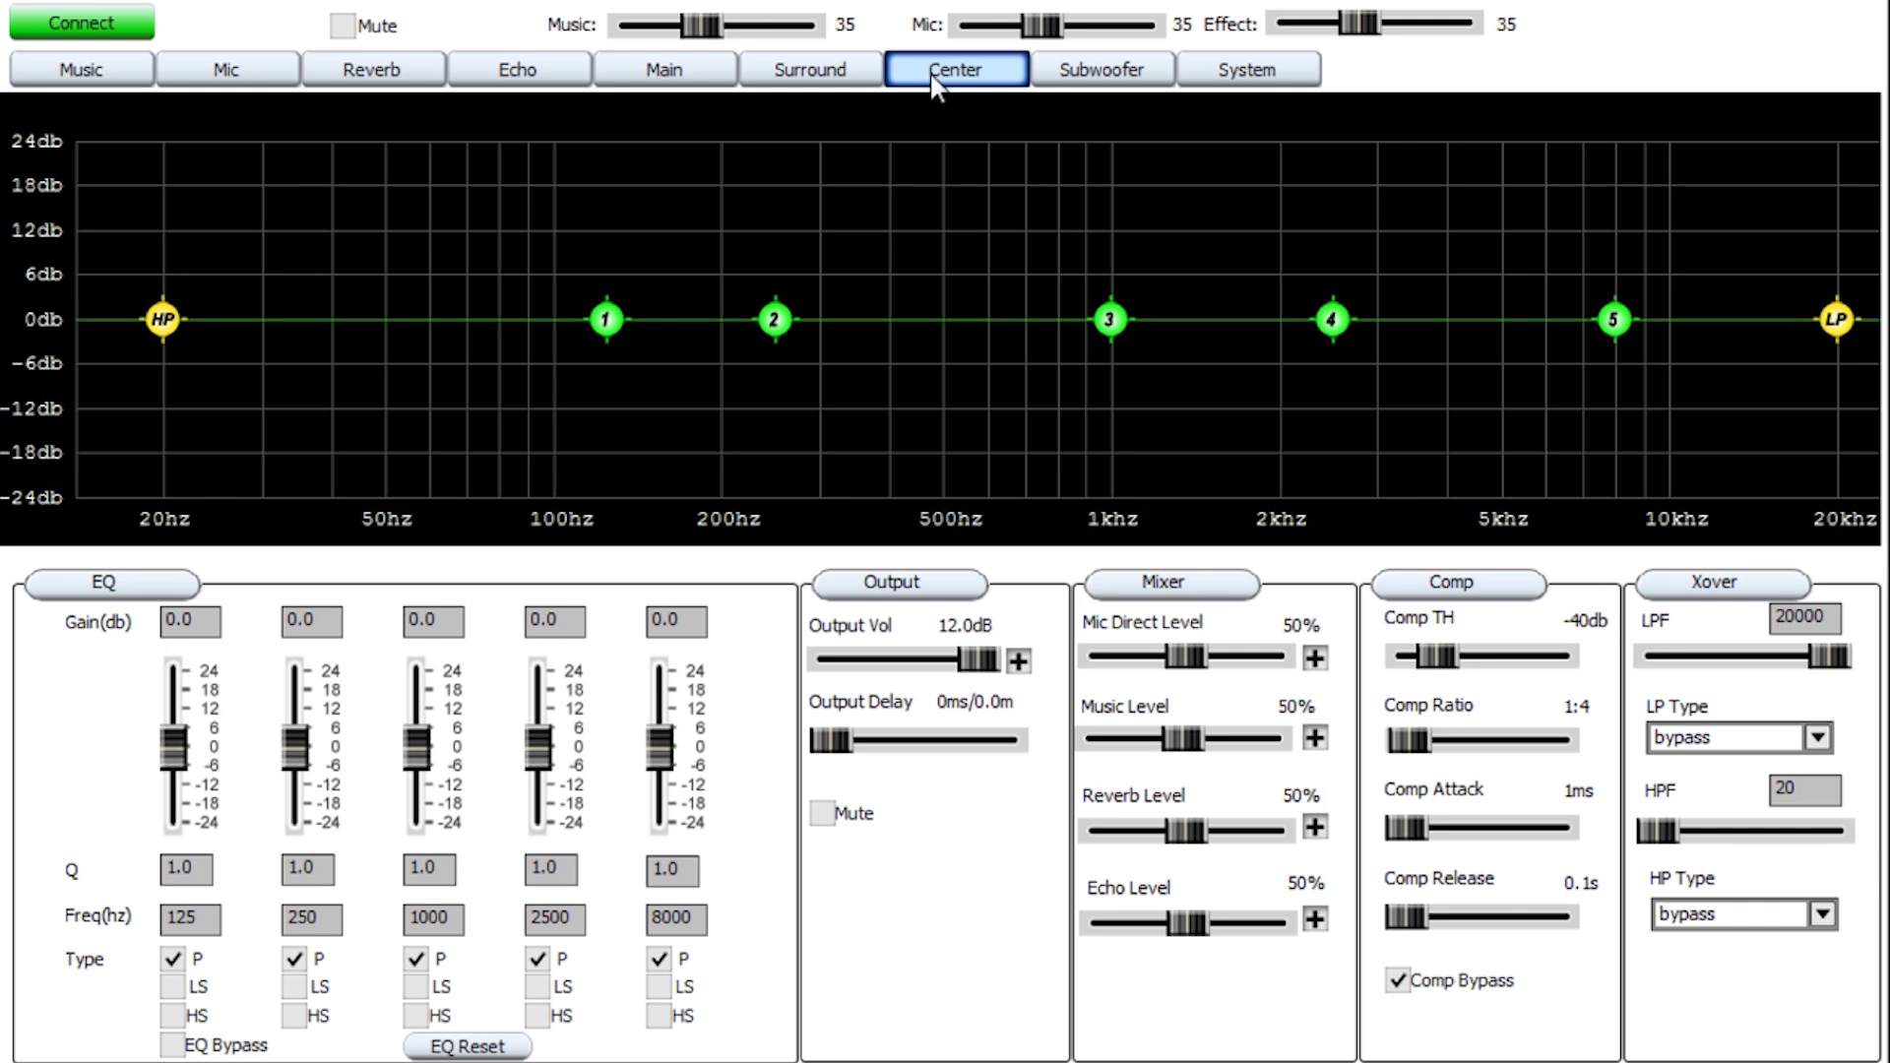
Examine the subwoofer's output volume and mixer levels, and take a brief look at the System settings.
click(1072, 75)
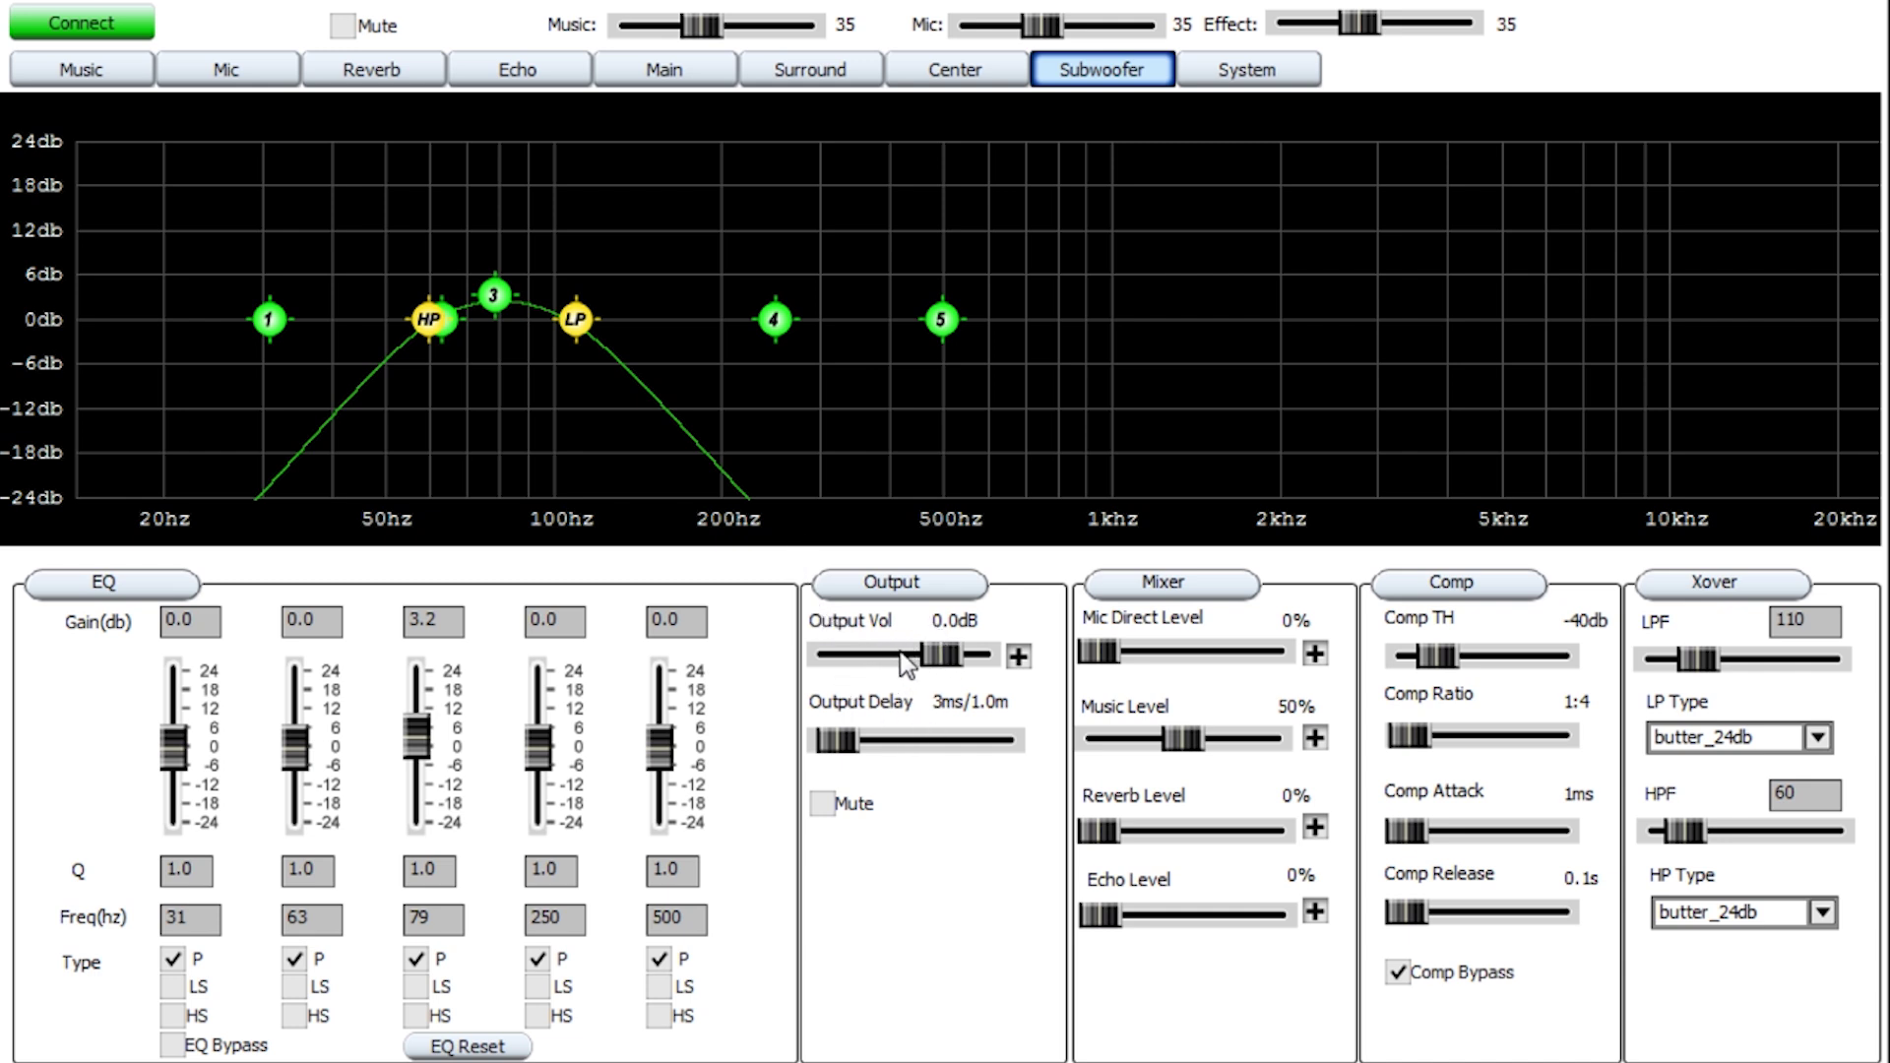
drag(944, 665, 945, 666)
mouse_move(1112, 661)
mouse_down()
mouse_move(1149, 662)
mouse_move(1078, 662)
mouse_up()
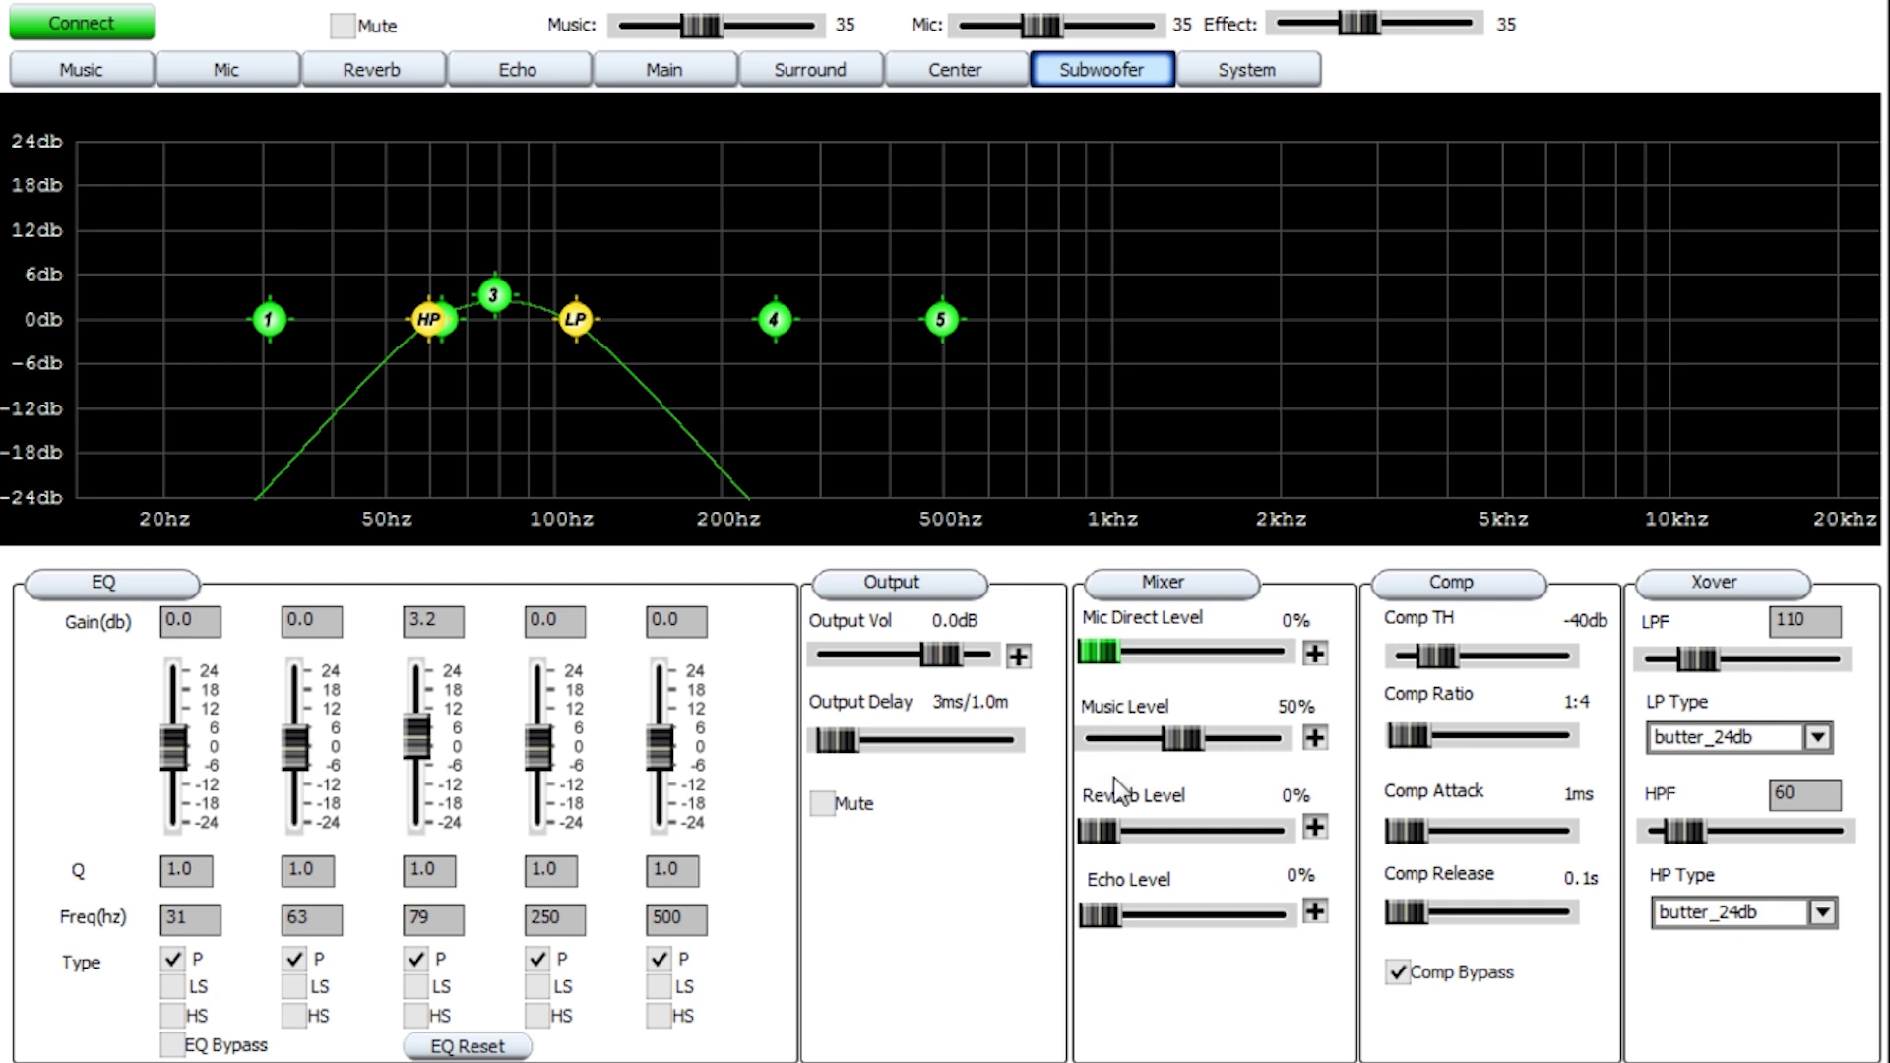
click(1100, 913)
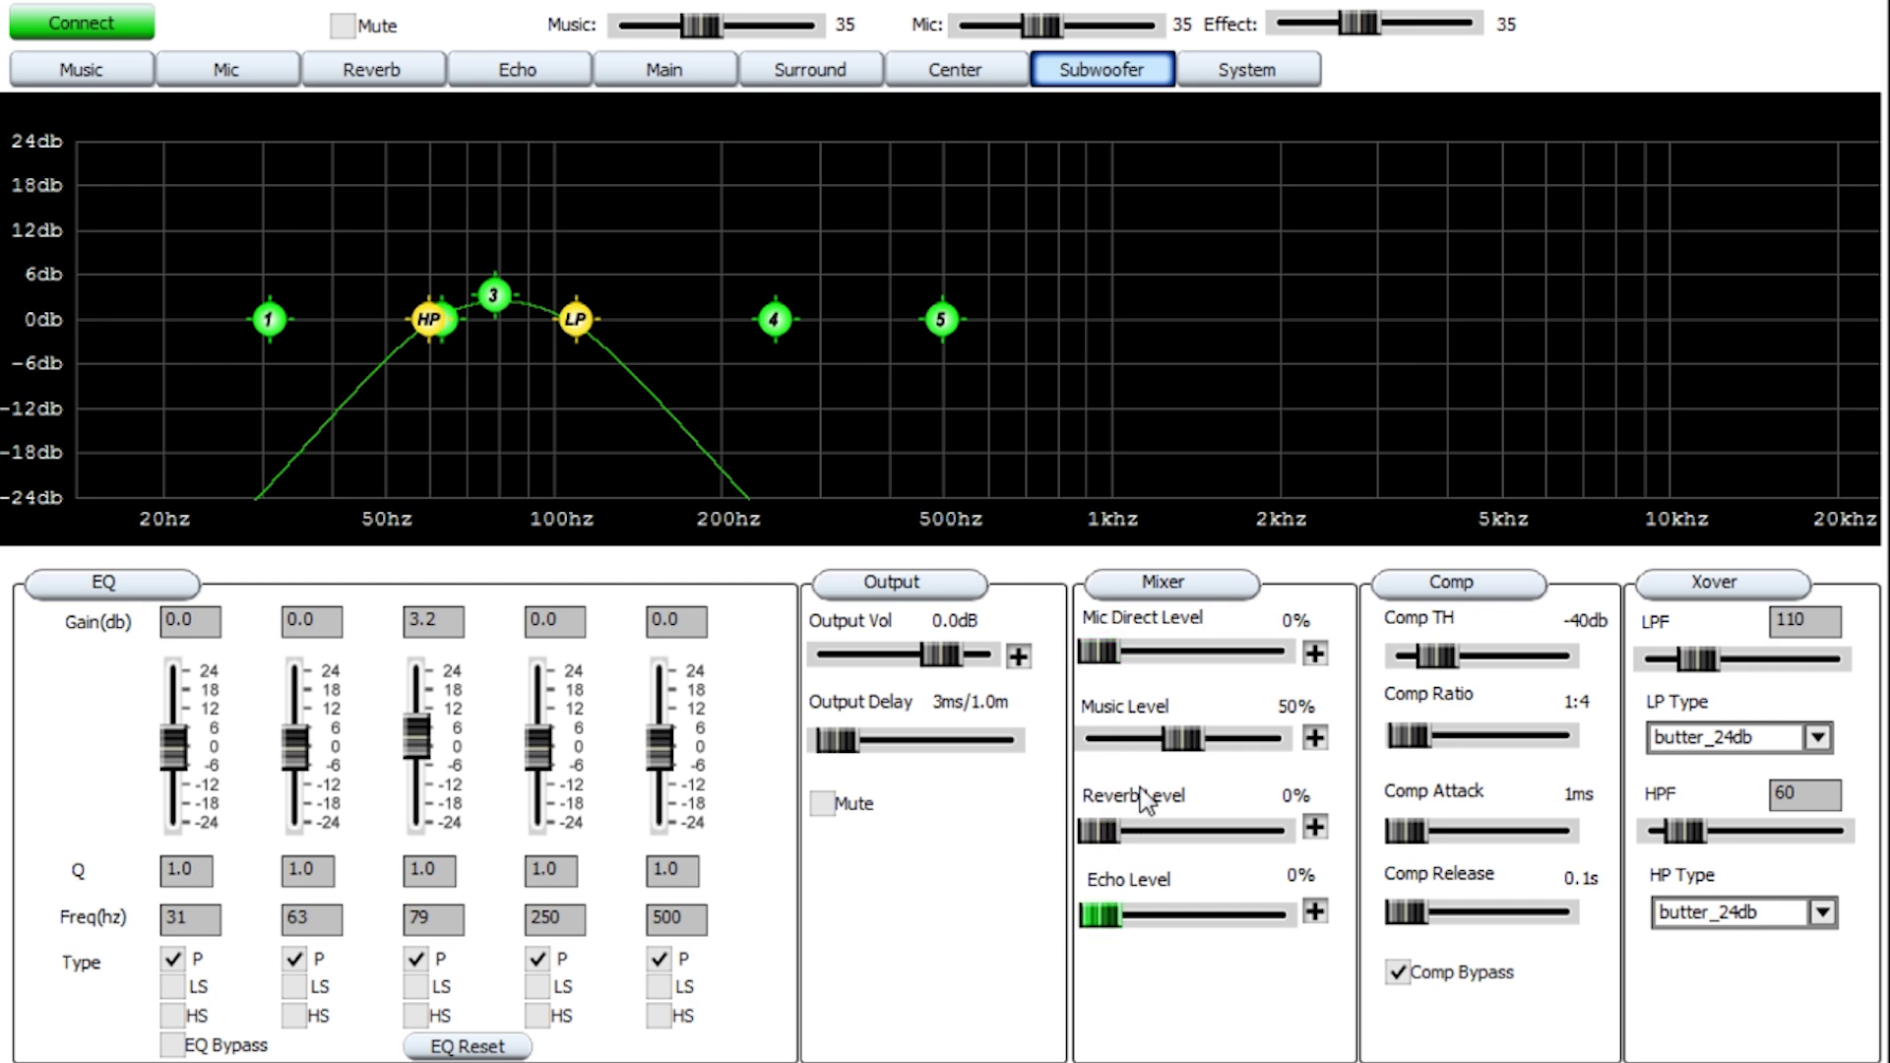
click(1186, 740)
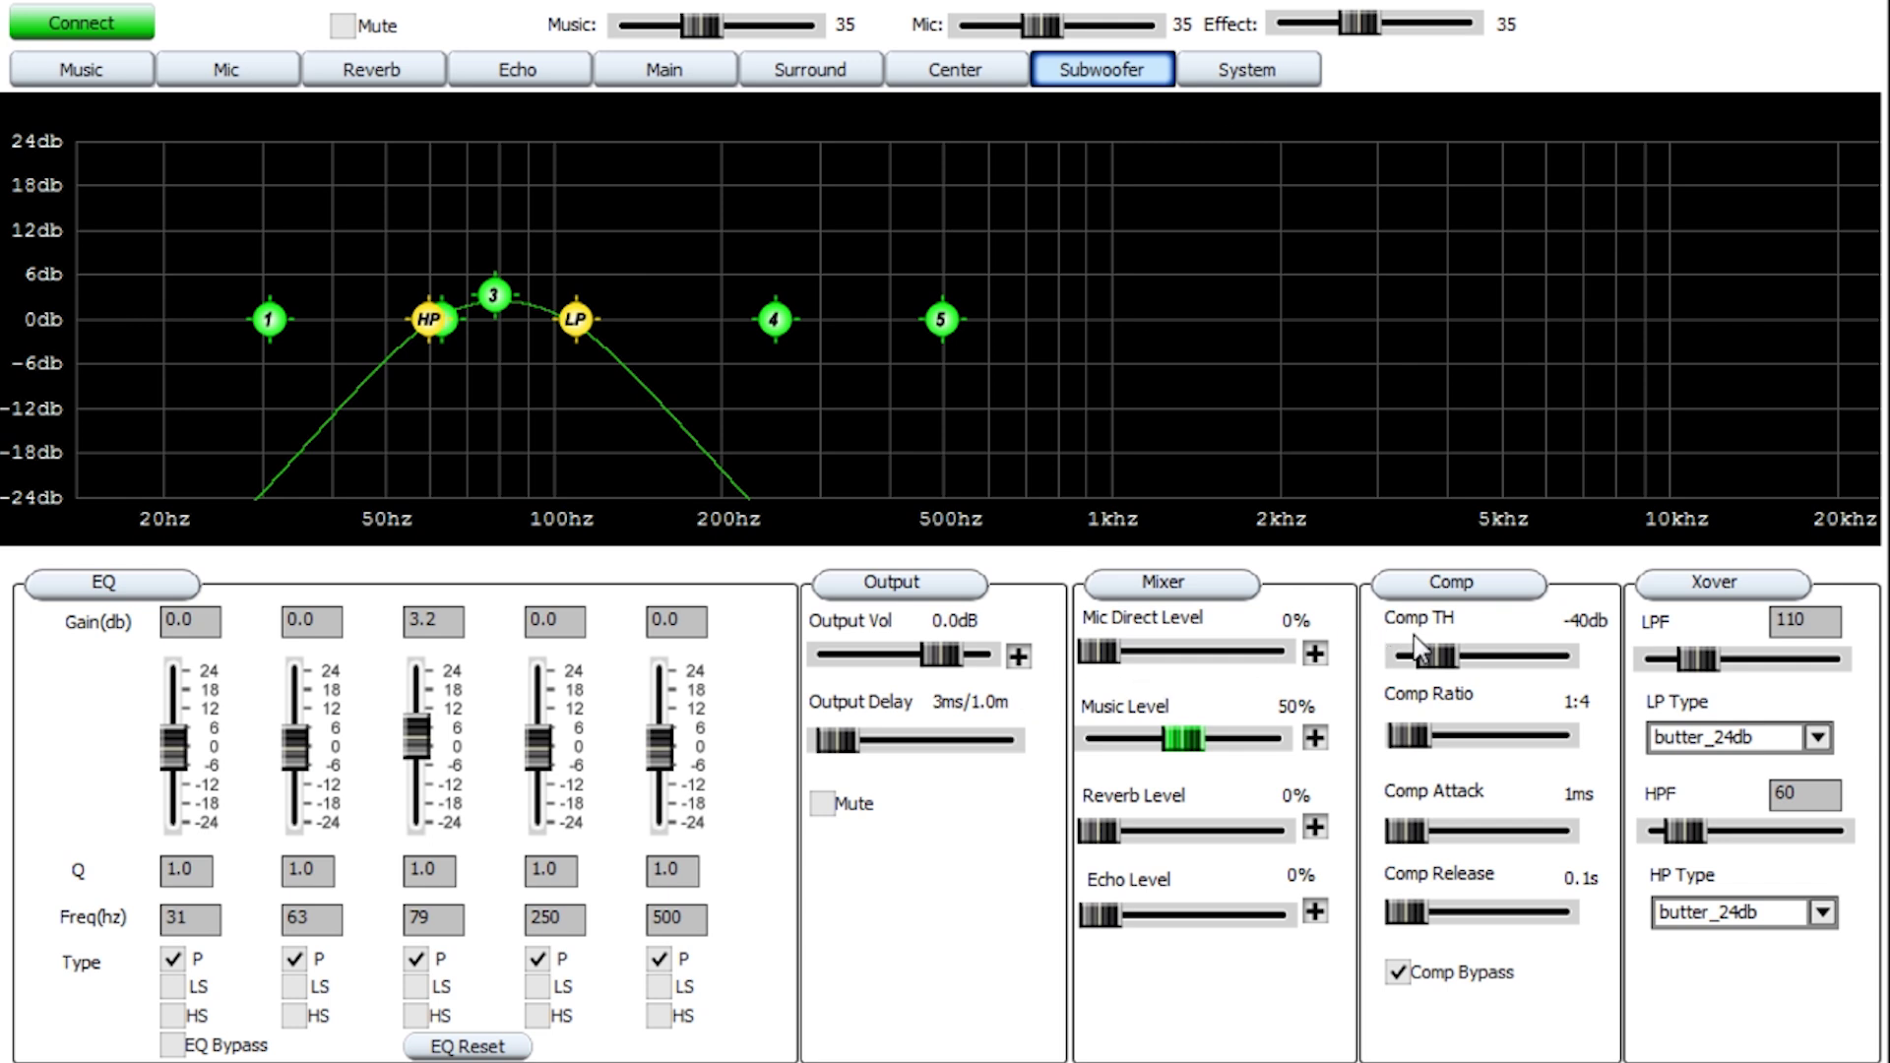
click(1265, 79)
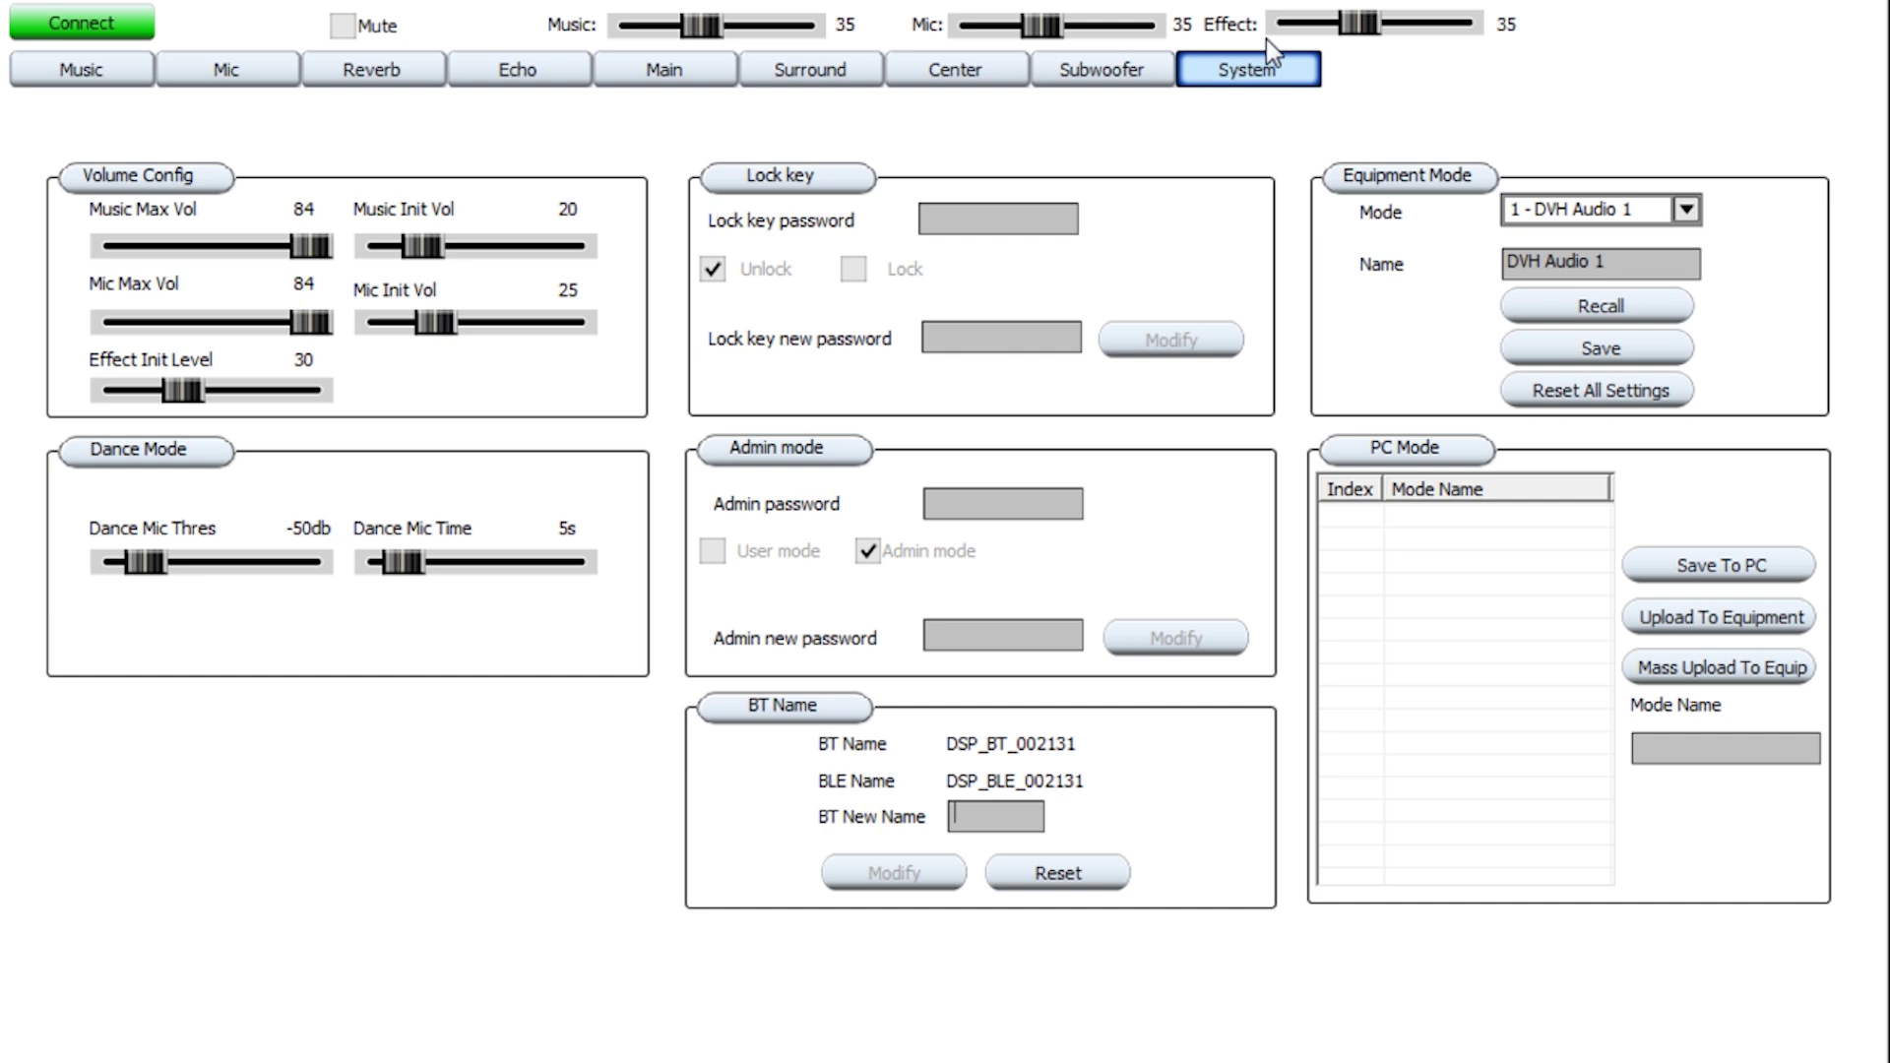
click(1129, 77)
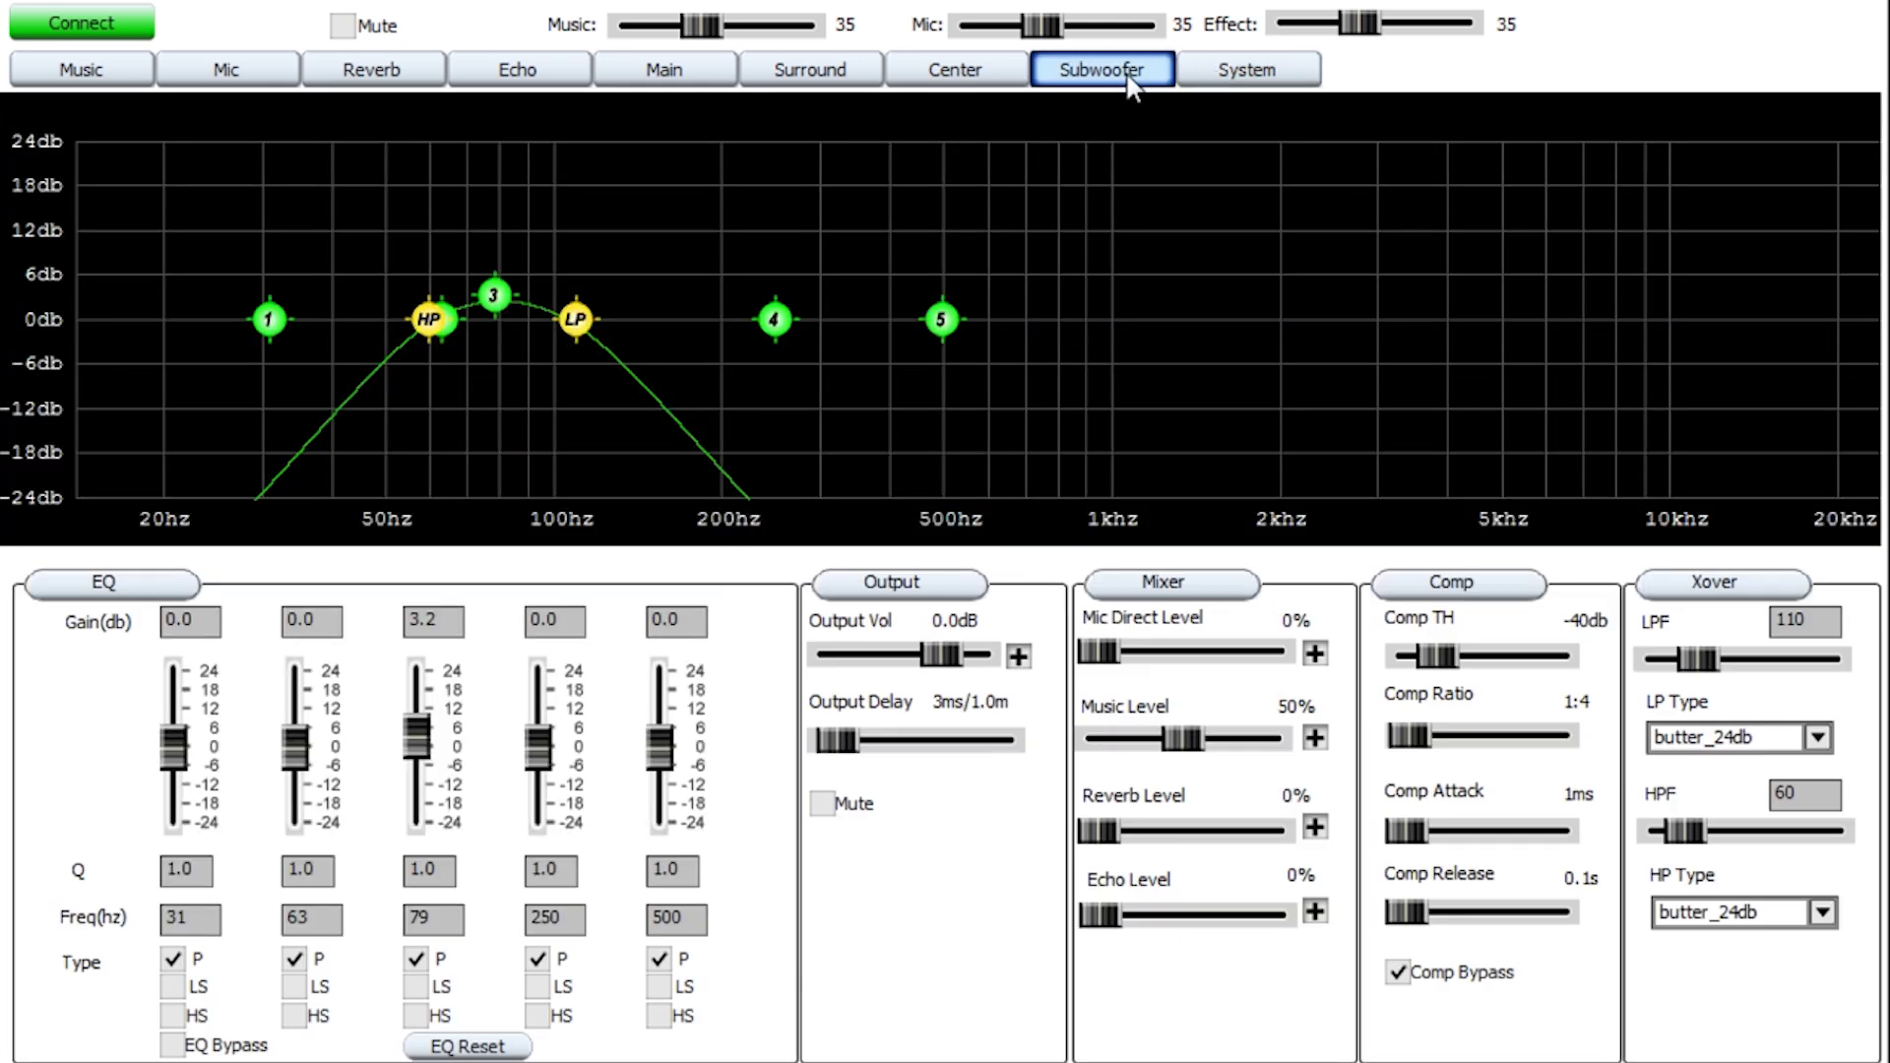